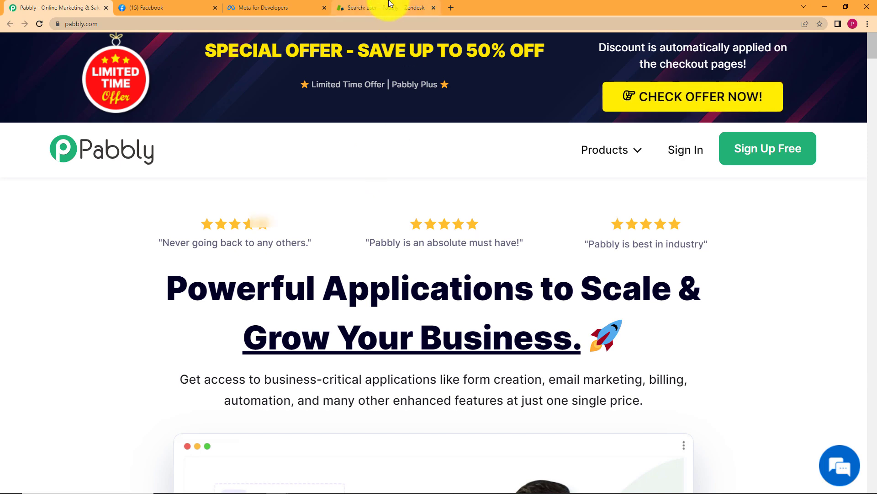
# Glance at the Zendesk user results and managed Facebook pages, then return to the Pabbly homepage
pyautogui.click(388, 8)
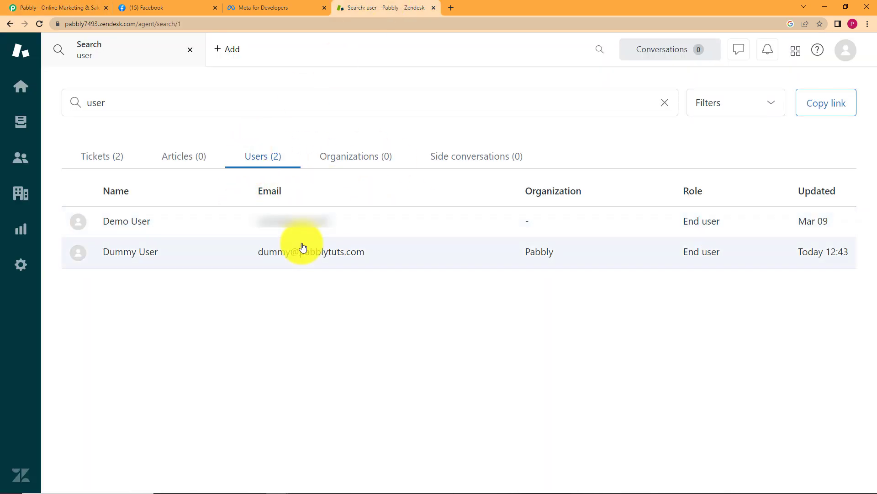
pyautogui.click(165, 6)
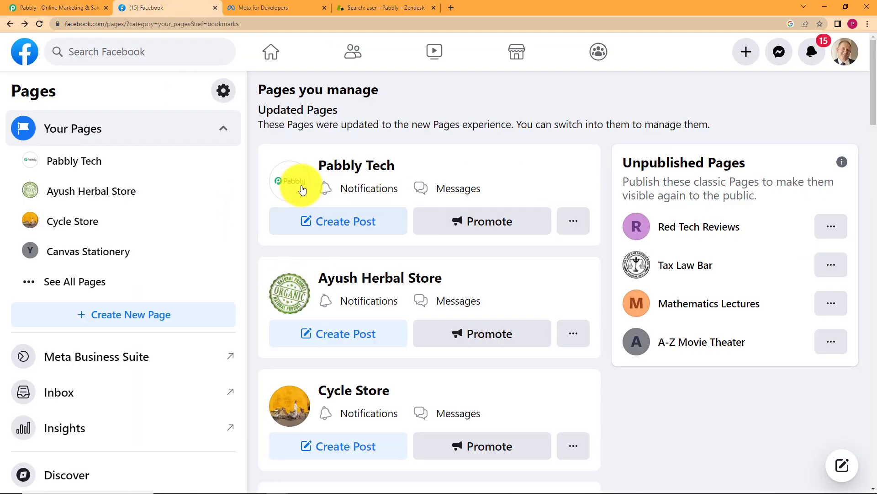
pyautogui.click(79, 5)
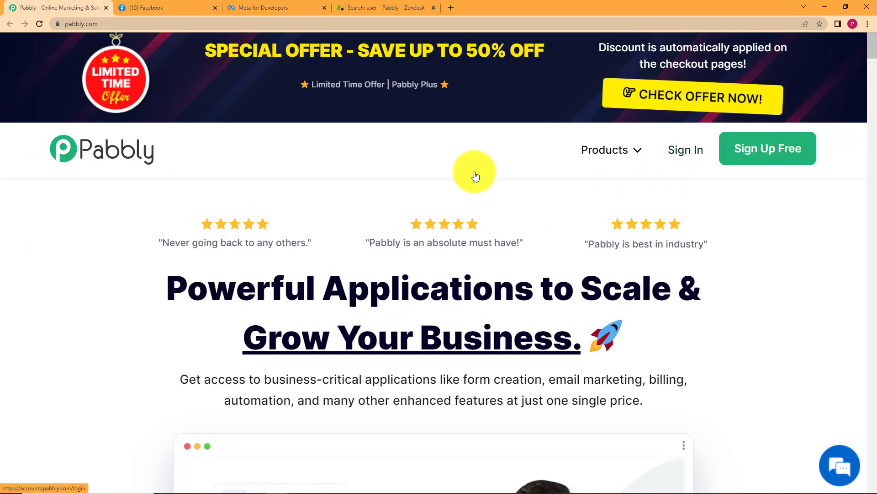
# Sign in to Pabbly with a Google account and launch Pabbly Connect
pyautogui.click(692, 151)
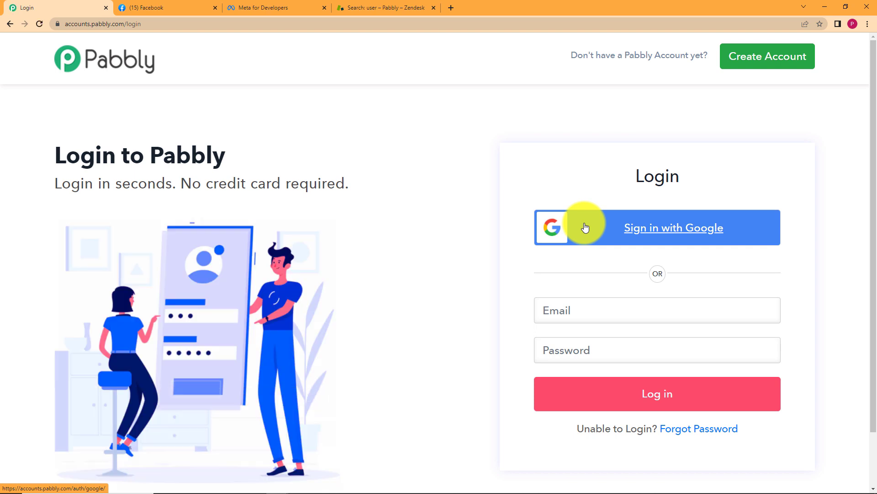
pyautogui.click(579, 236)
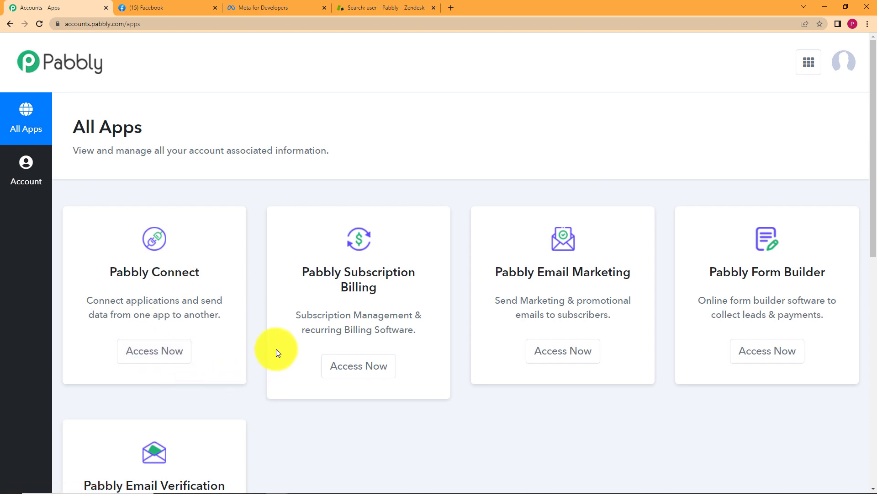
pyautogui.click(172, 362)
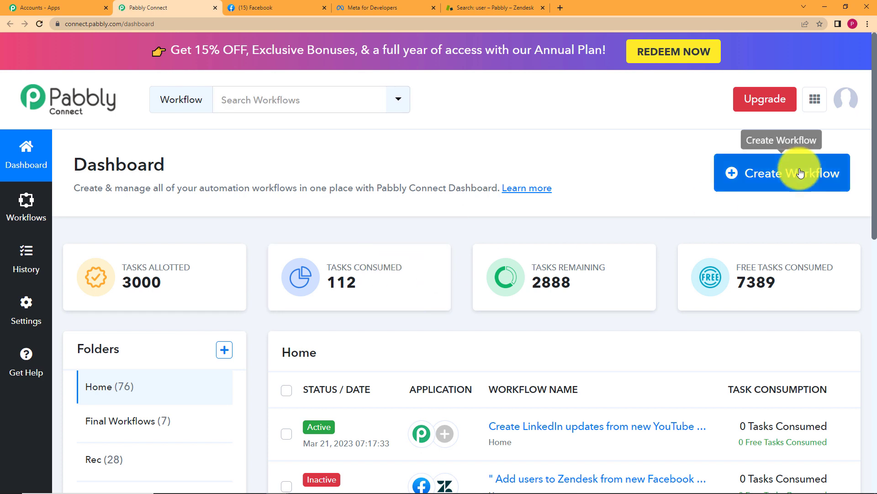
pyautogui.click(774, 176)
# Create the workflow 'Create users in Zendesk from Facebook lead Ads leads' and expand its trigger step
pyautogui.click(508, 273)
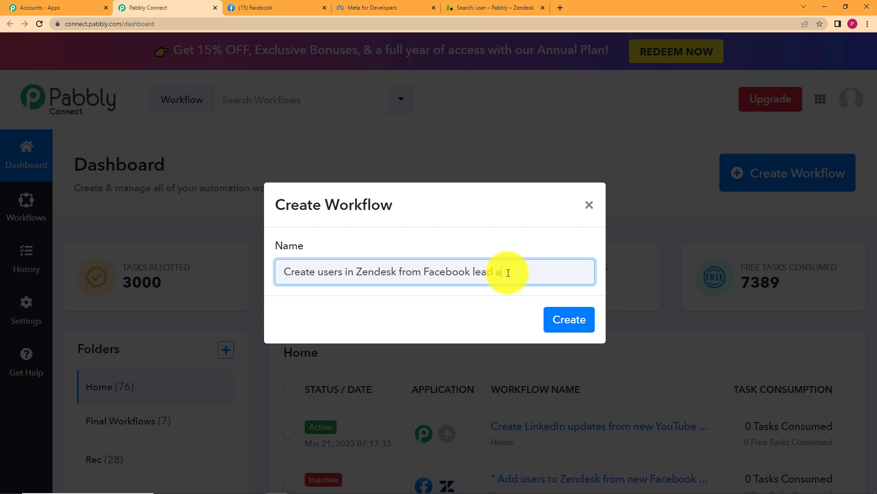
pyautogui.click(571, 320)
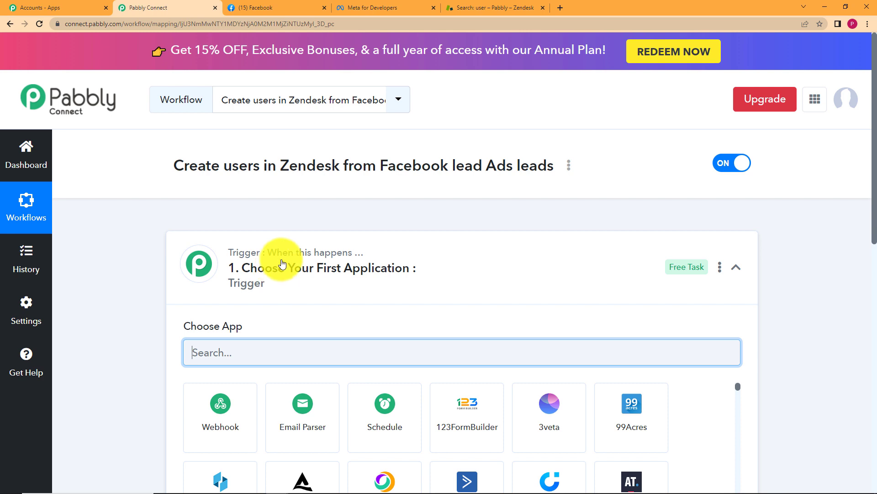
pyautogui.click(280, 261)
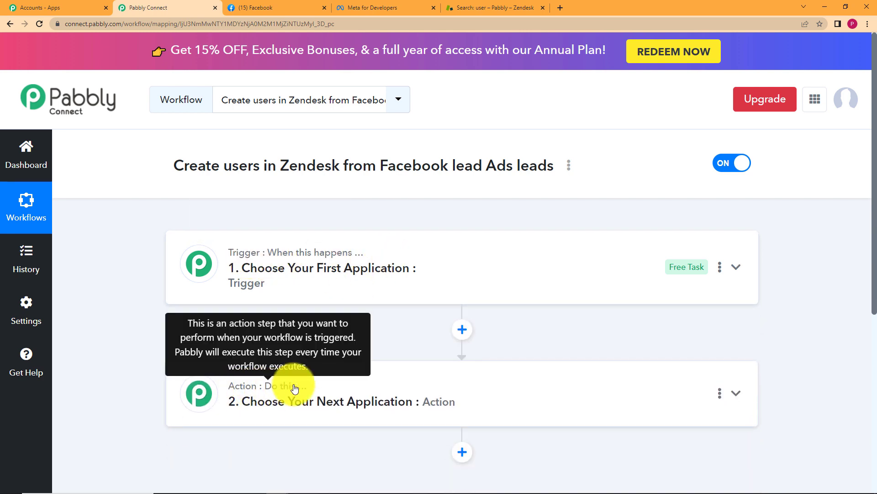
pyautogui.click(356, 279)
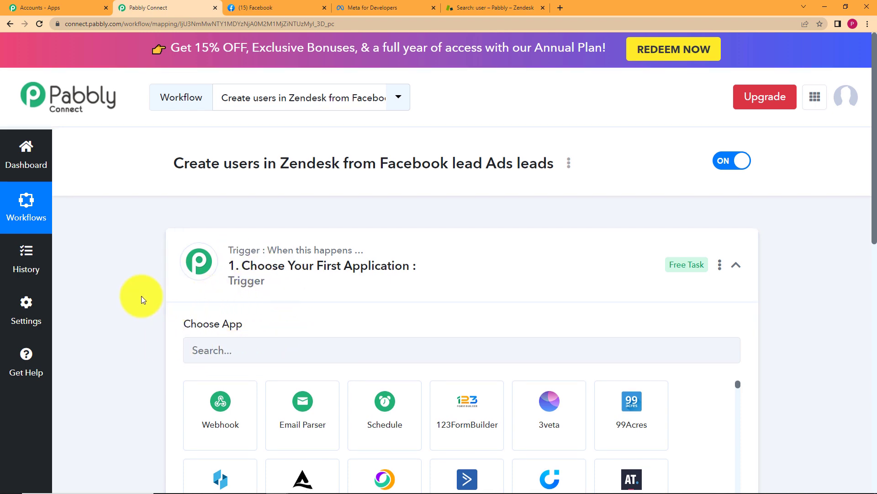
pyautogui.scroll(-5, 141, 295)
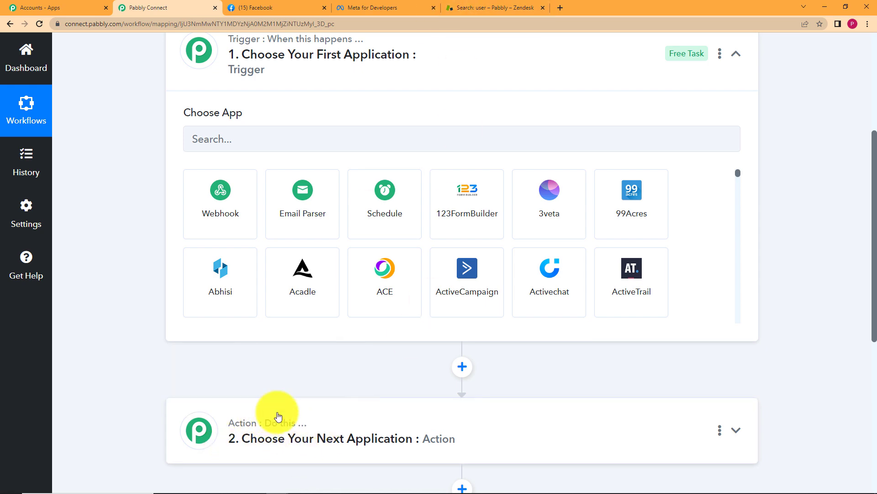
pyautogui.scroll(5, 168, 360)
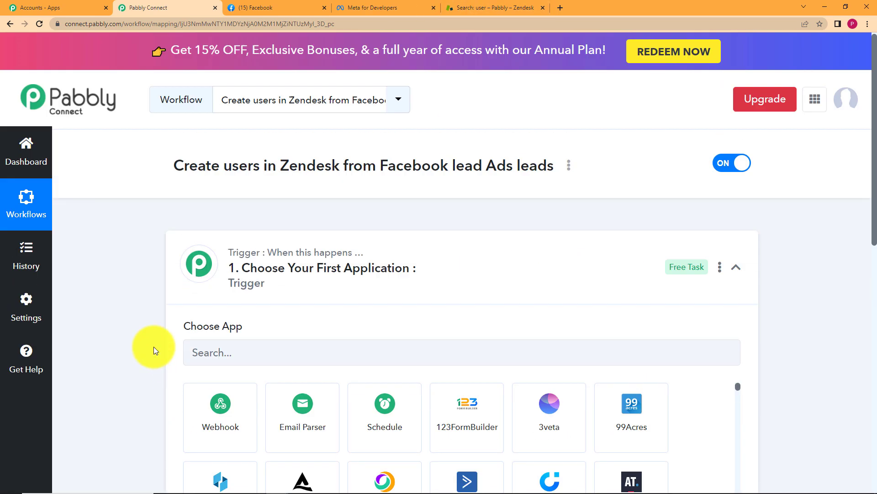
# Search 'fac' to set Facebook Lead Ads as the trigger app with the New Lead (Instant) event
pyautogui.click(296, 343)
pyautogui.write('faceboo')
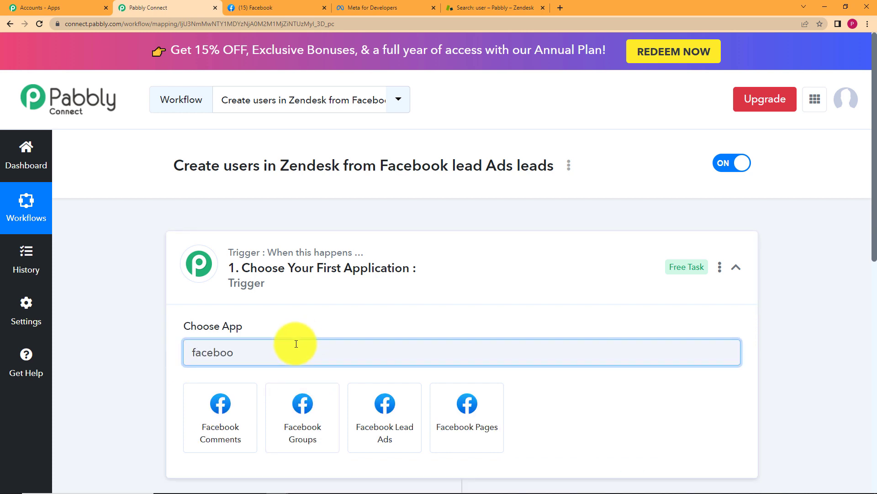
pyautogui.click(391, 418)
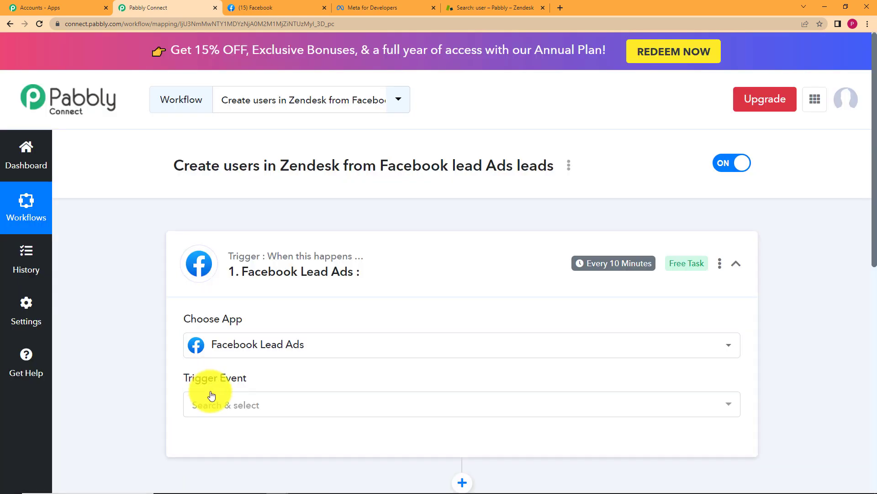
pyautogui.click(211, 398)
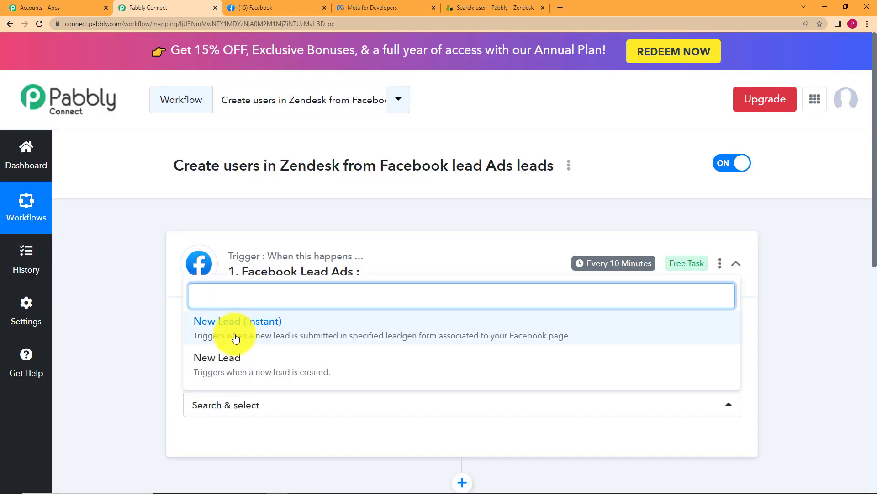
pyautogui.click(265, 327)
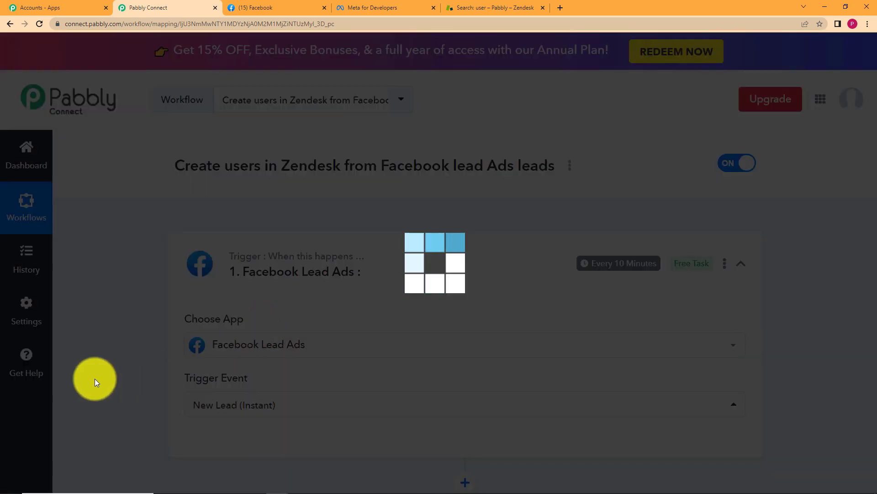
pyautogui.scroll(-5, 120, 366)
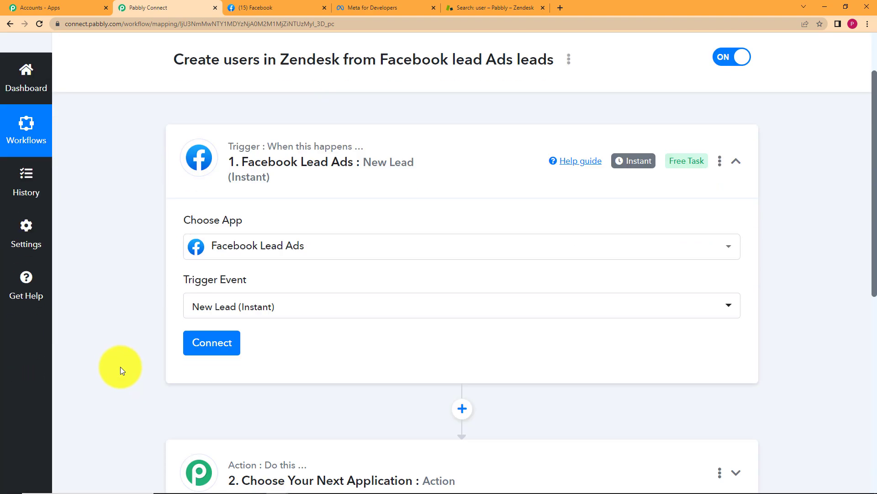
pyautogui.scroll(3, 137, 192)
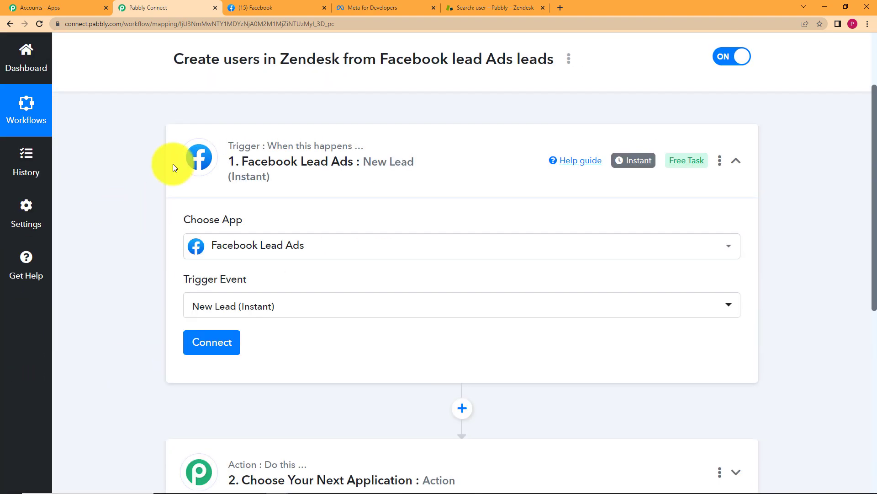
pyautogui.click(300, 7)
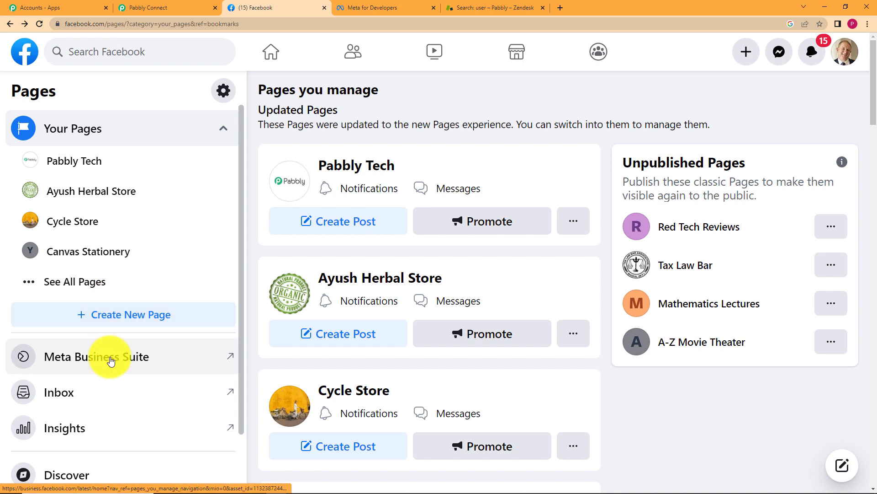
# Review the Registration Form's details under Instant Forms in Meta Business Suite, then return to Pabbly
pyautogui.click(160, 359)
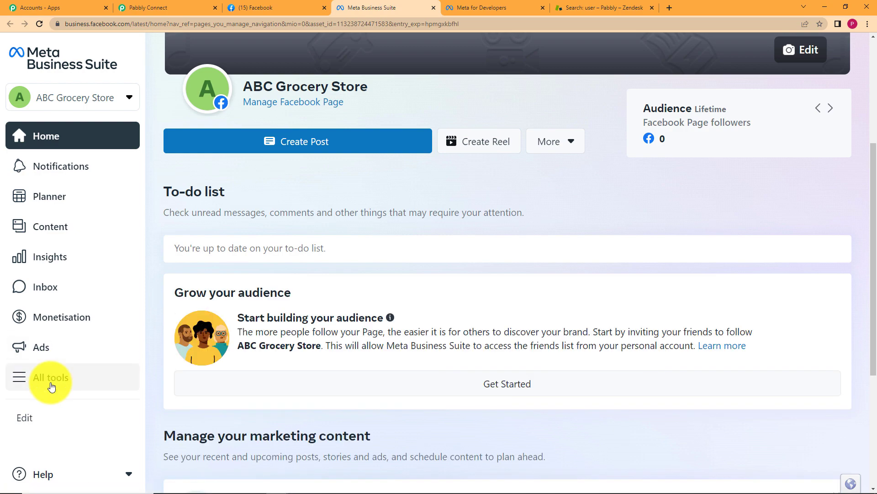
pyautogui.click(52, 387)
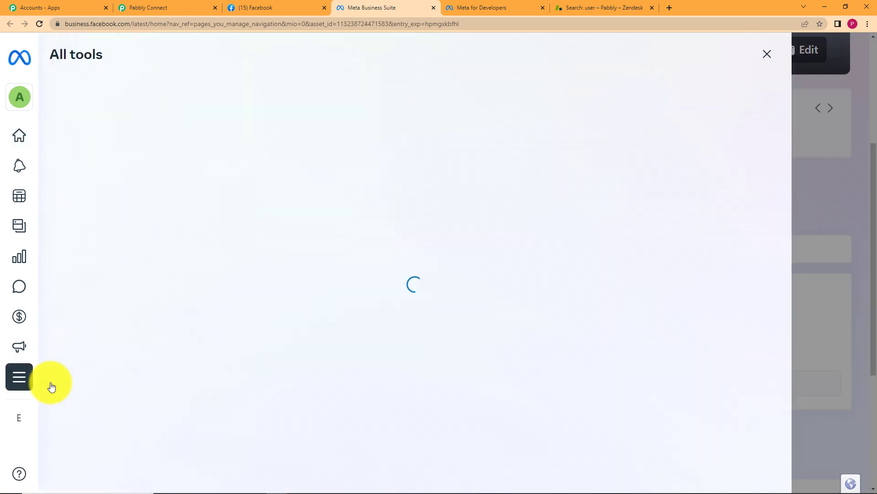
pyautogui.scroll(-6, 613, 220)
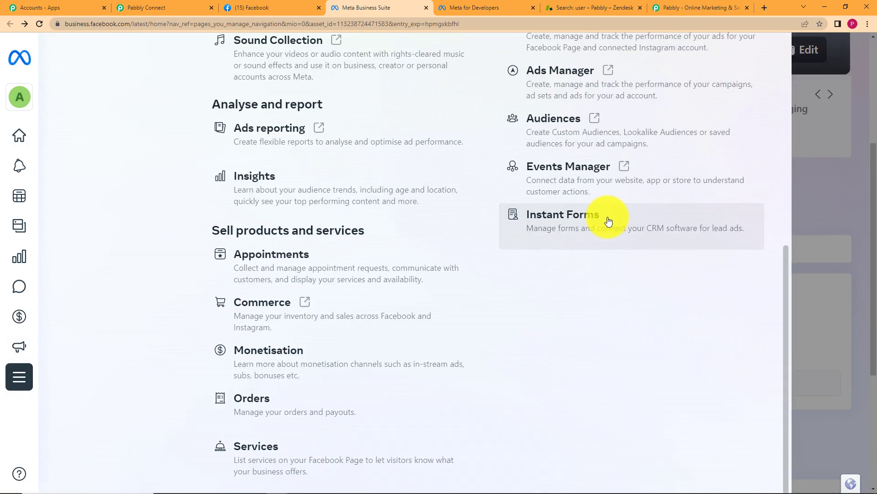
pyautogui.click(609, 221)
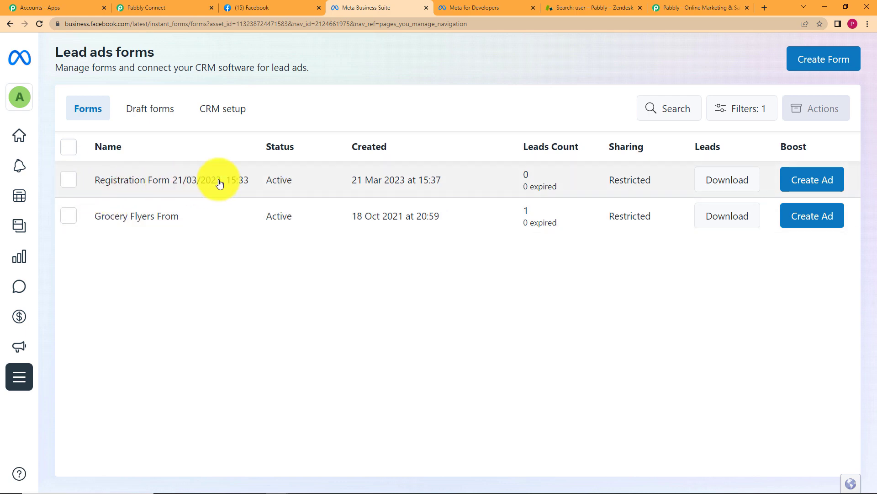
pyautogui.click(548, 186)
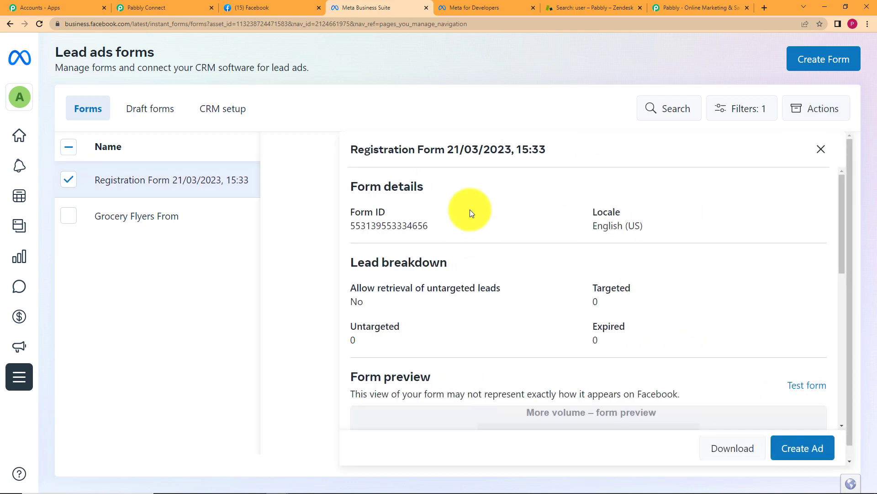
pyautogui.scroll(-7, 472, 214)
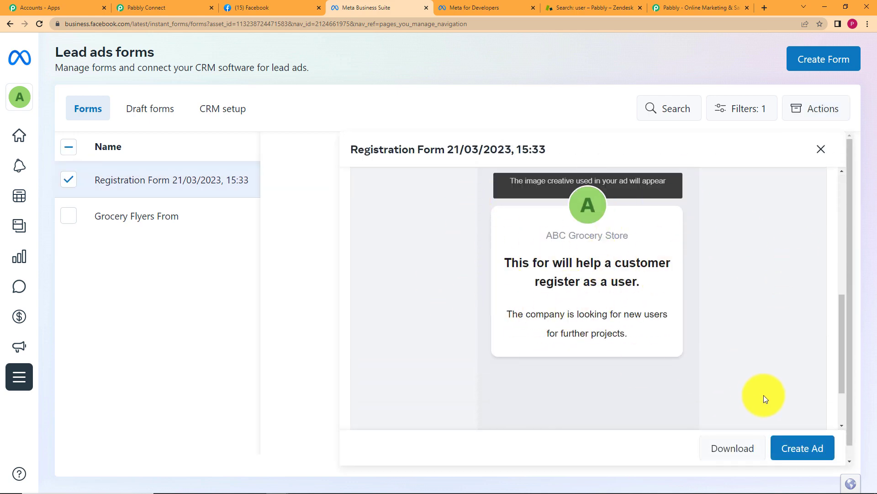
pyautogui.click(821, 149)
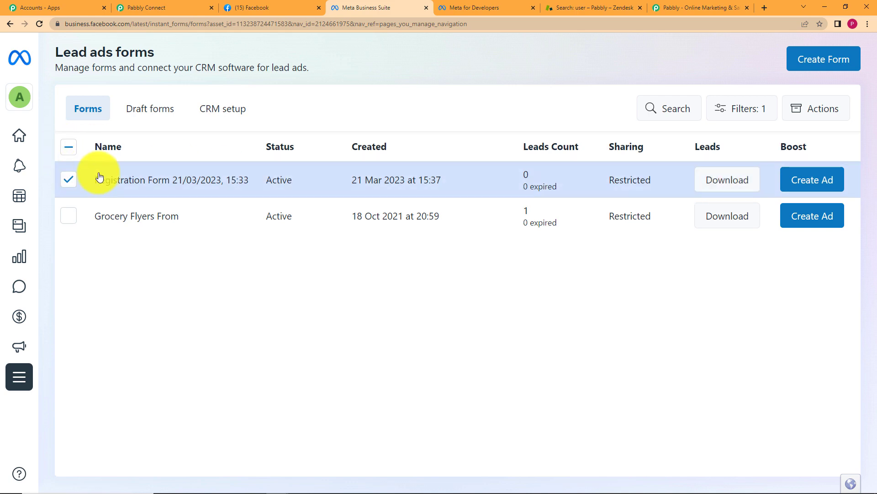
pyautogui.click(175, 8)
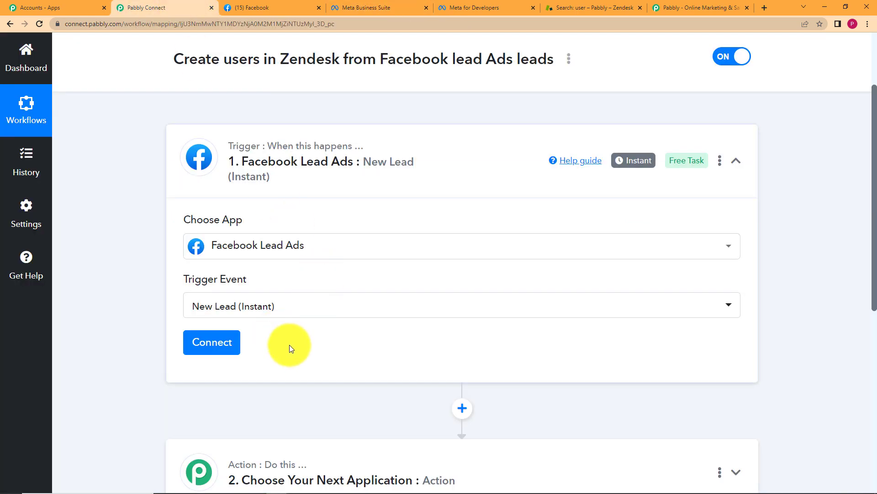
# Add a new Facebook Lead Ads connection and confirm the successful authorisation
pyautogui.click(219, 340)
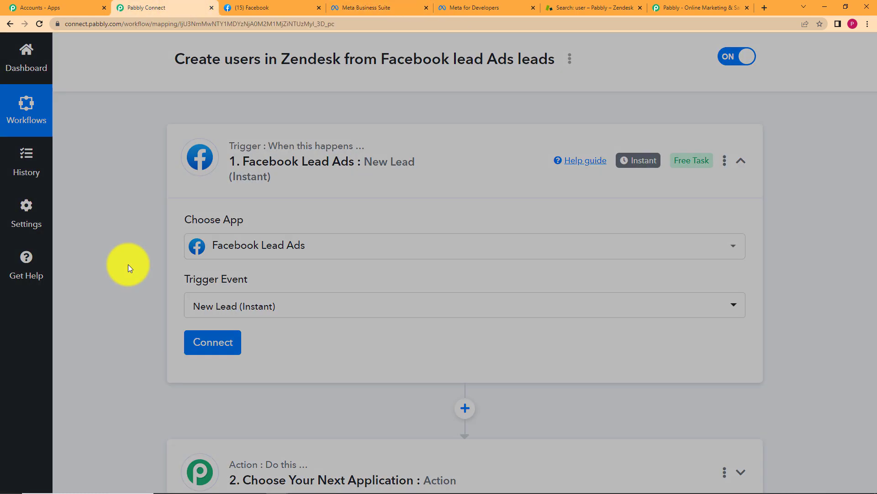
pyautogui.click(454, 166)
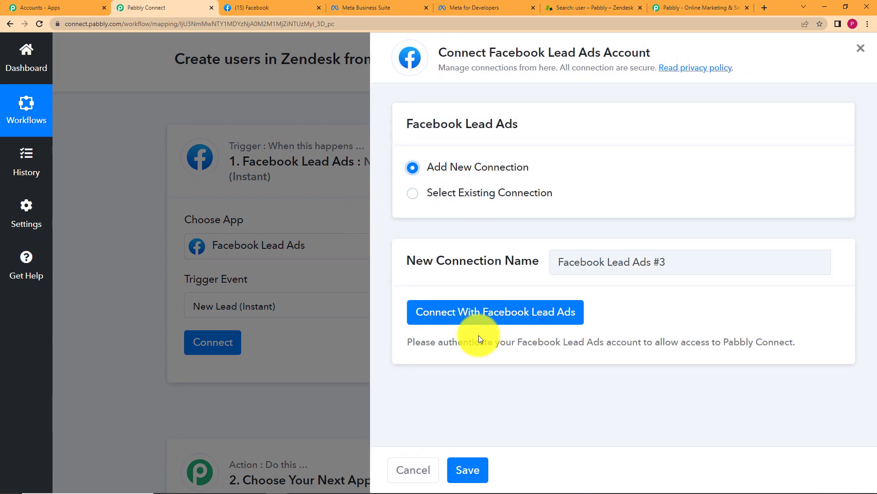
pyautogui.click(491, 315)
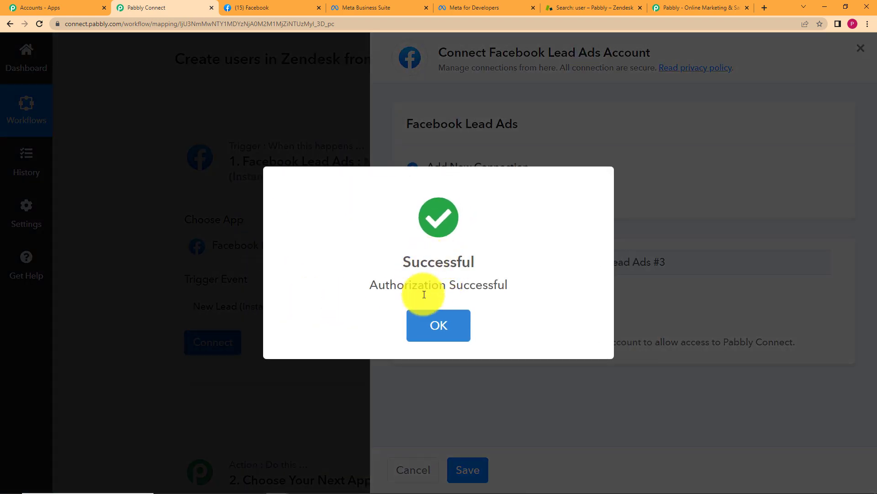
pyautogui.click(441, 329)
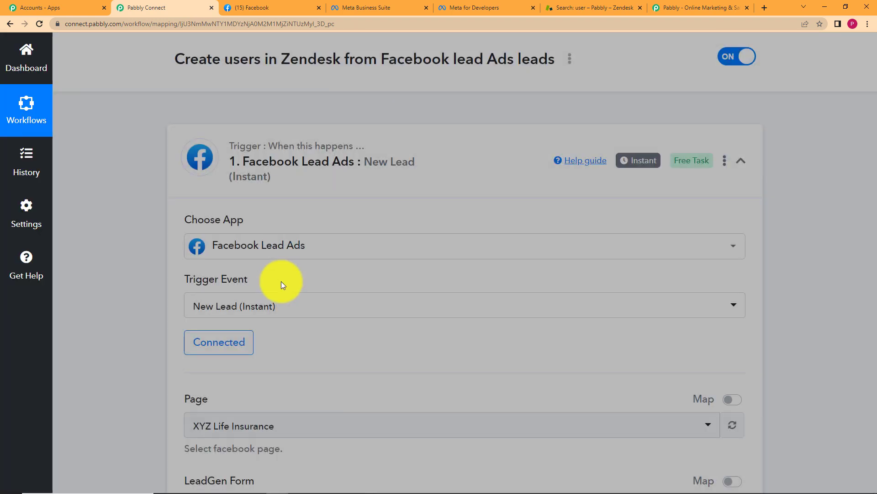
# Check the managed Facebook pages and existing lead ads forms, then return to the workflow
pyautogui.scroll(-5, 135, 349)
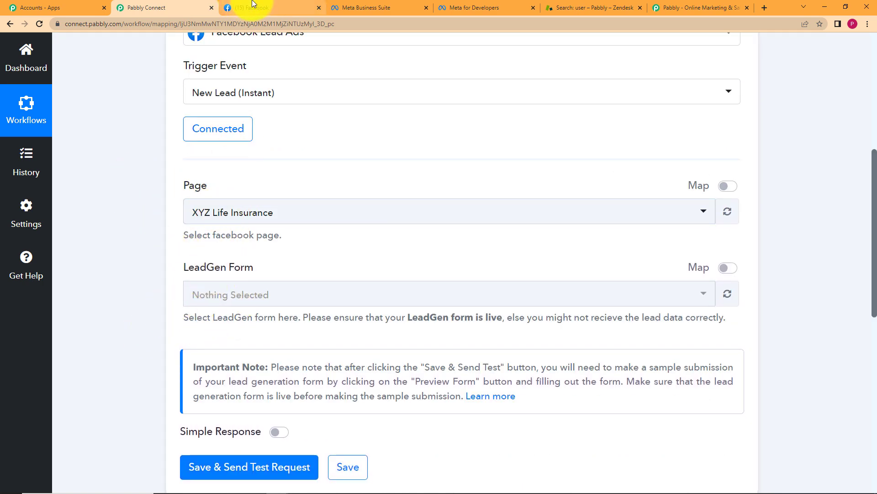
pyautogui.click(253, 6)
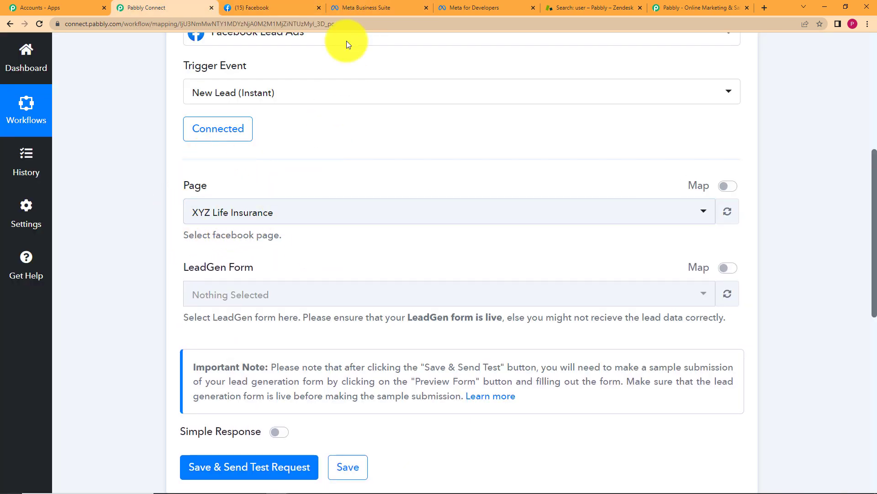
pyautogui.click(378, 7)
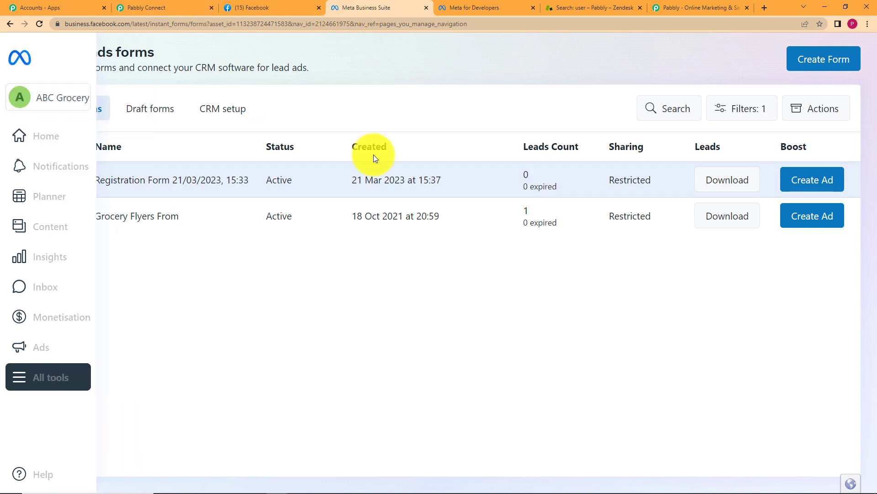
pyautogui.moveTo(23, 90)
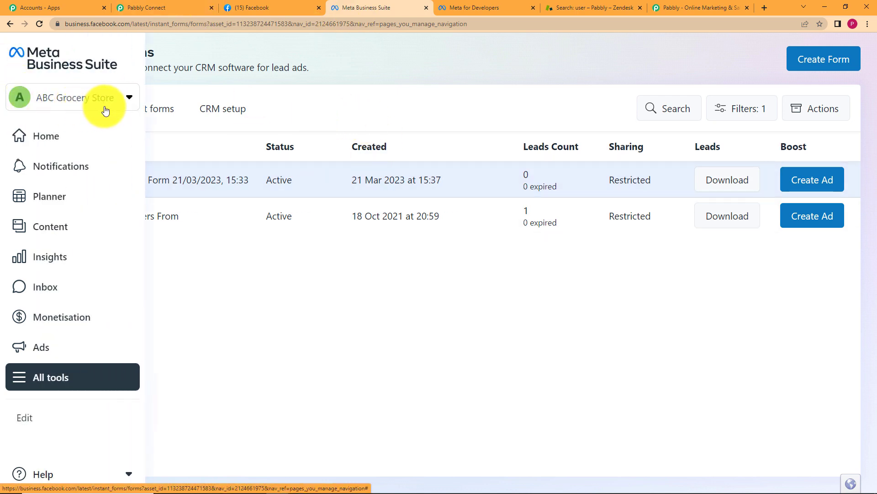
pyautogui.click(154, 8)
# Set the trigger Page to ABC Grocery Store and the LeadGen Form to Registration Form 21/03/2023, 15:33
pyautogui.click(231, 211)
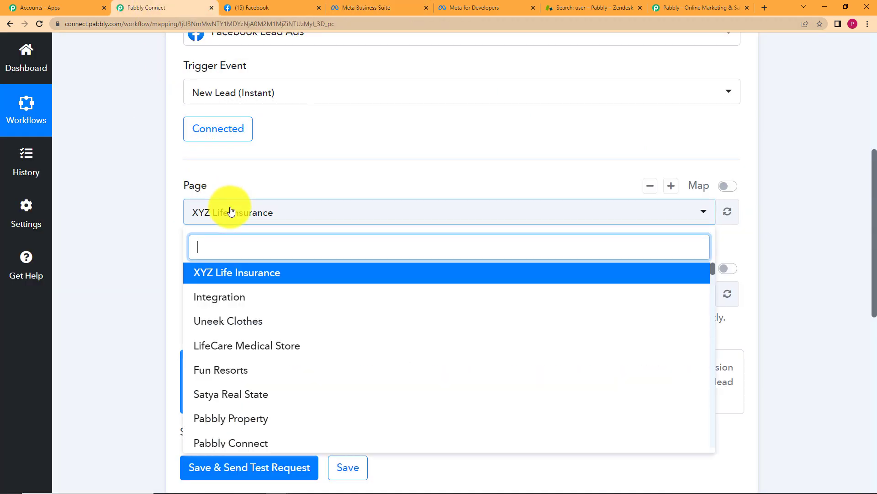
pyautogui.scroll(-10, 255, 315)
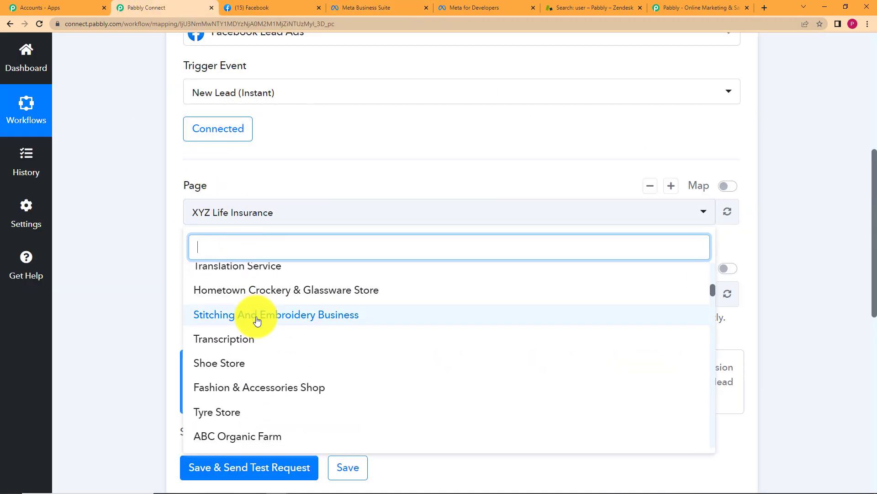
pyautogui.scroll(-5, 255, 315)
pyautogui.scroll(-2, 255, 389)
pyautogui.scroll(-6, 255, 402)
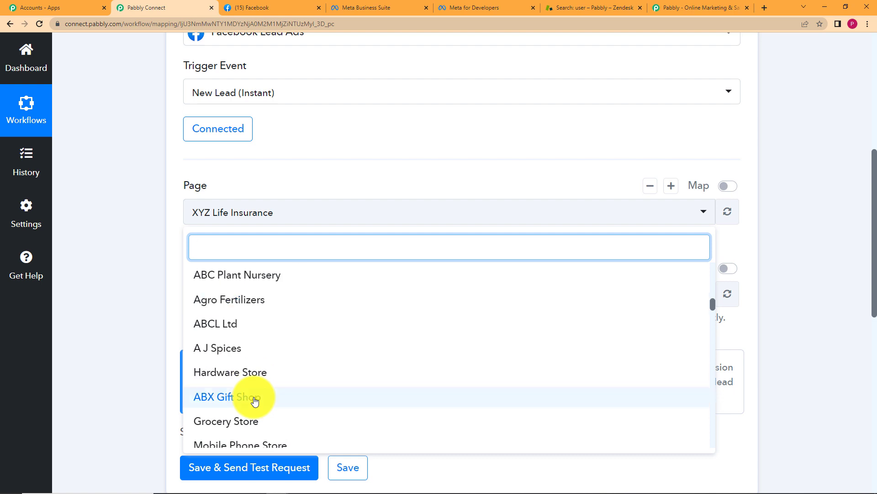
pyautogui.write('a')
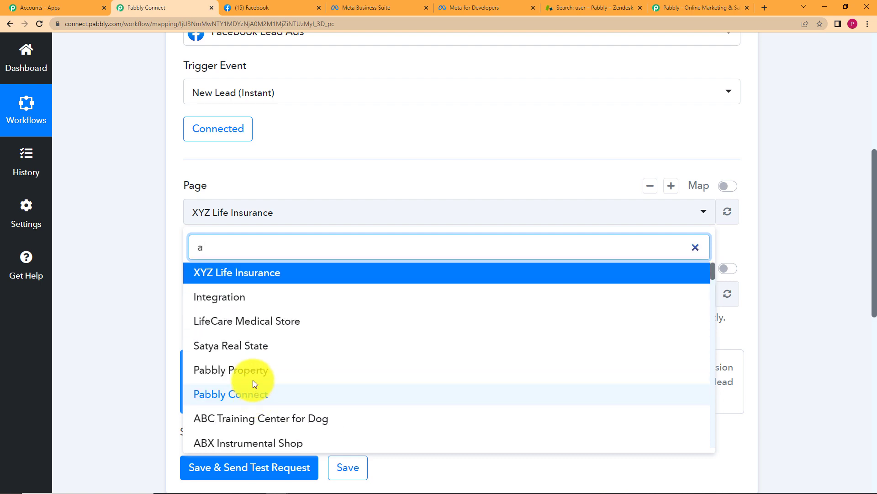
pyautogui.write('bc')
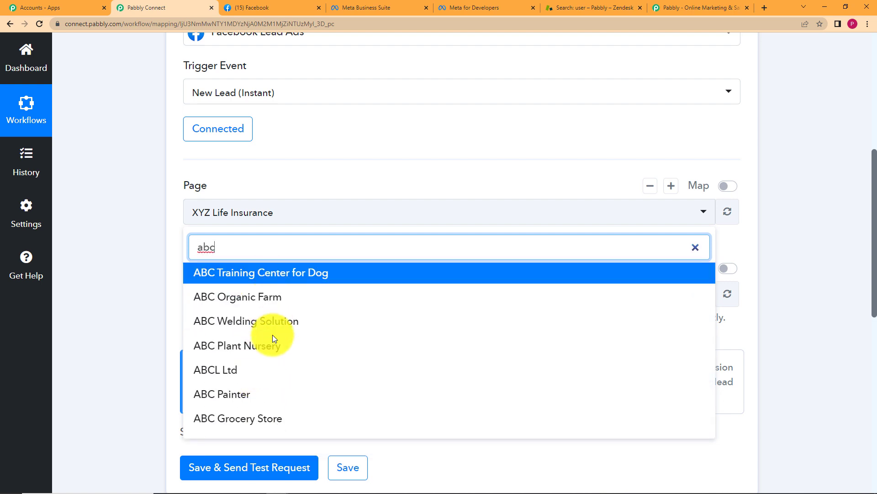
pyautogui.click(276, 419)
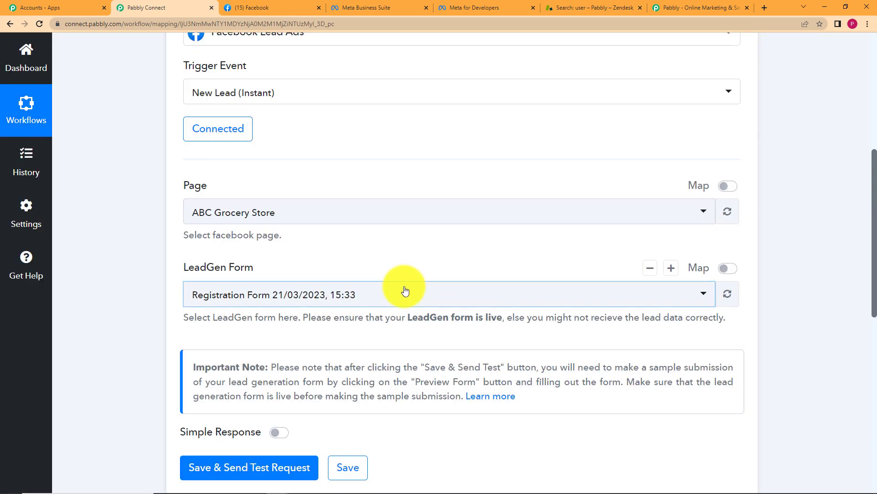
pyautogui.click(405, 291)
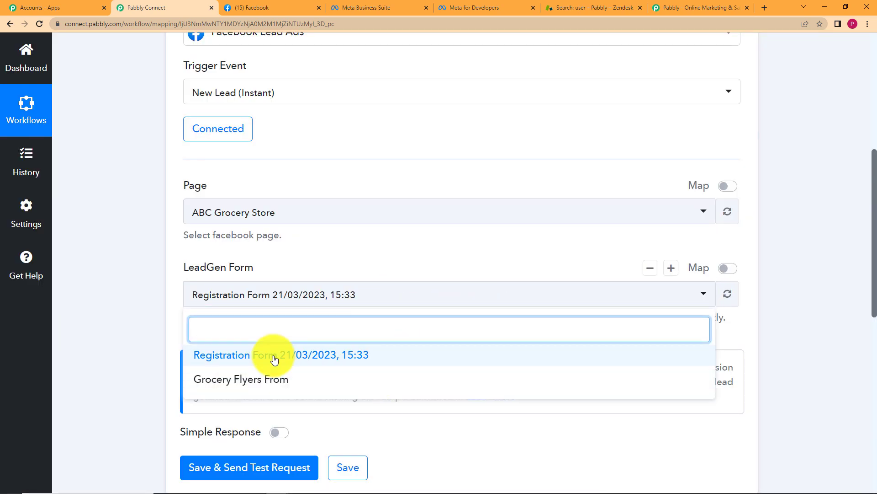
pyautogui.click(233, 298)
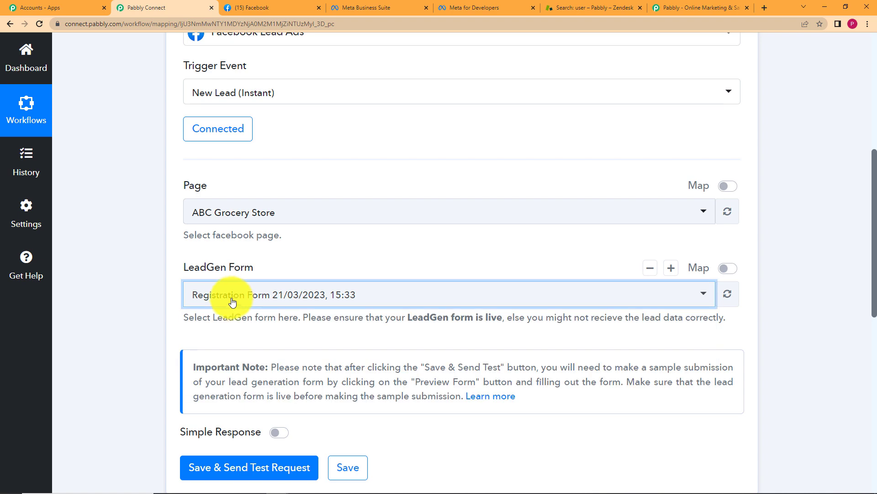
pyautogui.scroll(-5, 155, 288)
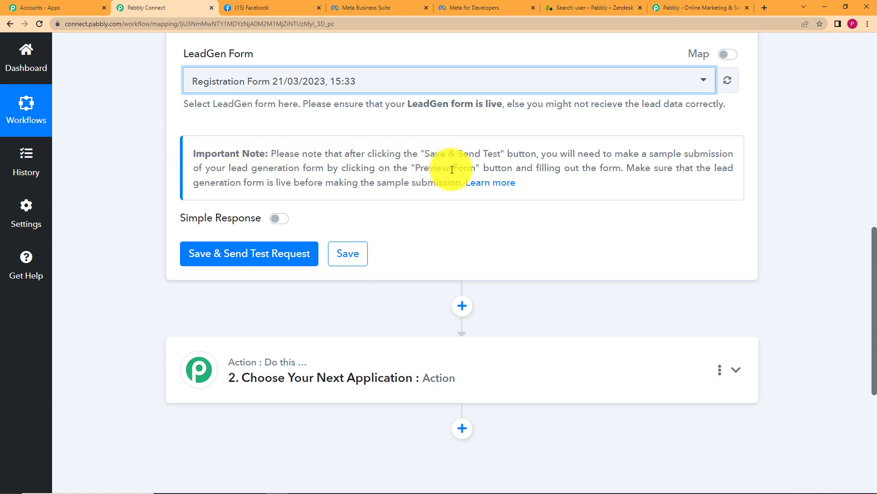
pyautogui.click(505, 5)
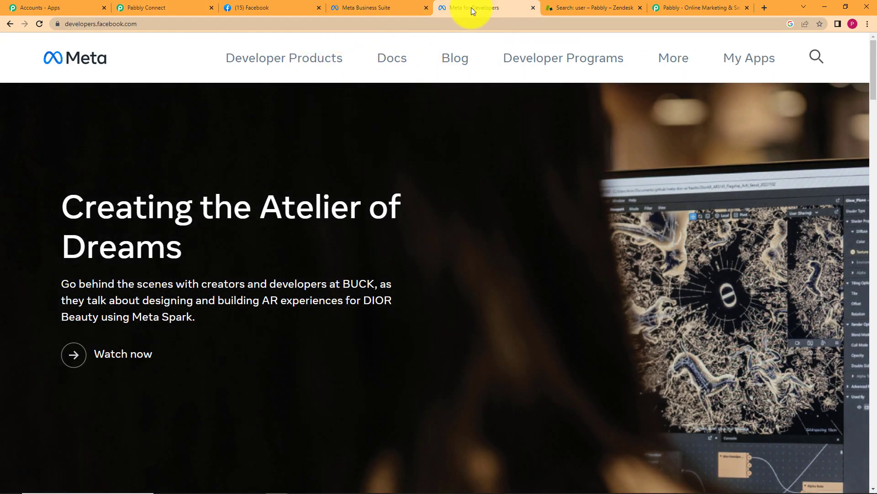
# Open the Lead Ads Testing Tool from Meta for Developers' tools page
pyautogui.click(757, 63)
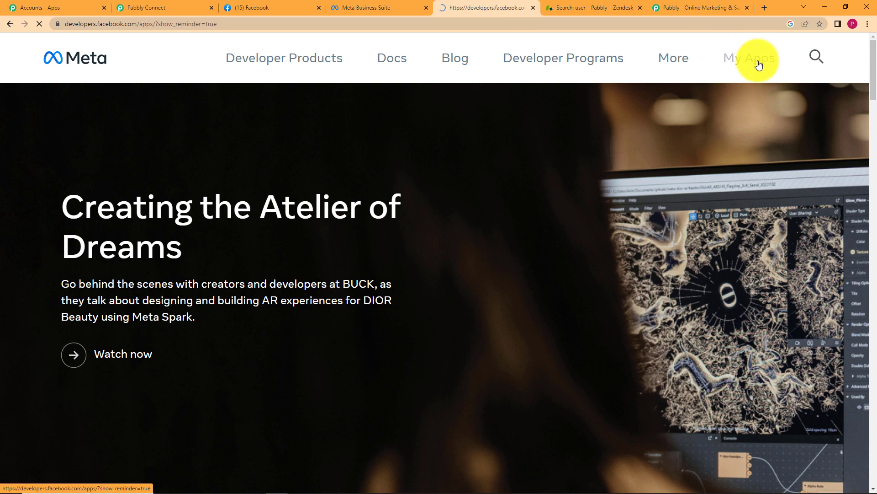
pyautogui.scroll(-2, 293, 239)
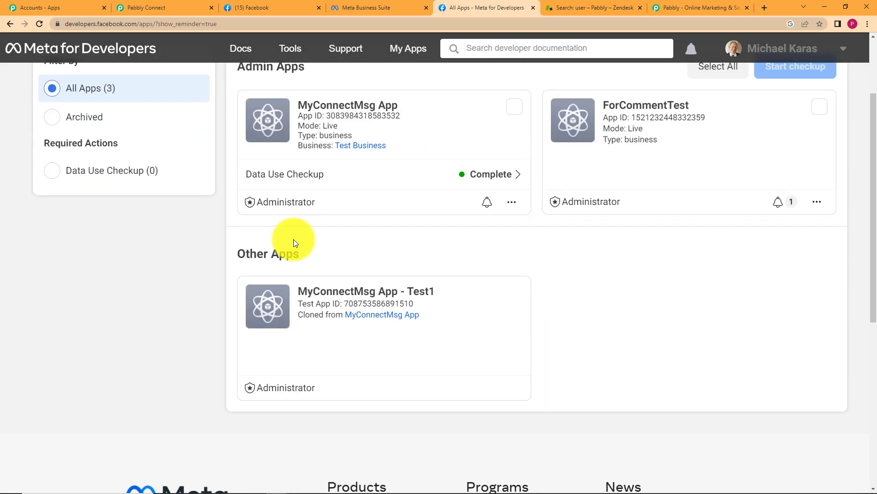
pyautogui.click(279, 49)
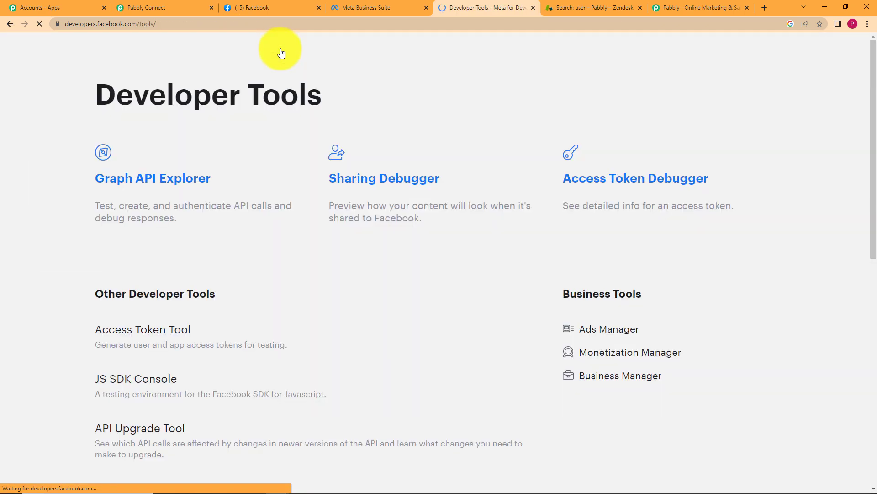
pyautogui.scroll(-8, 185, 305)
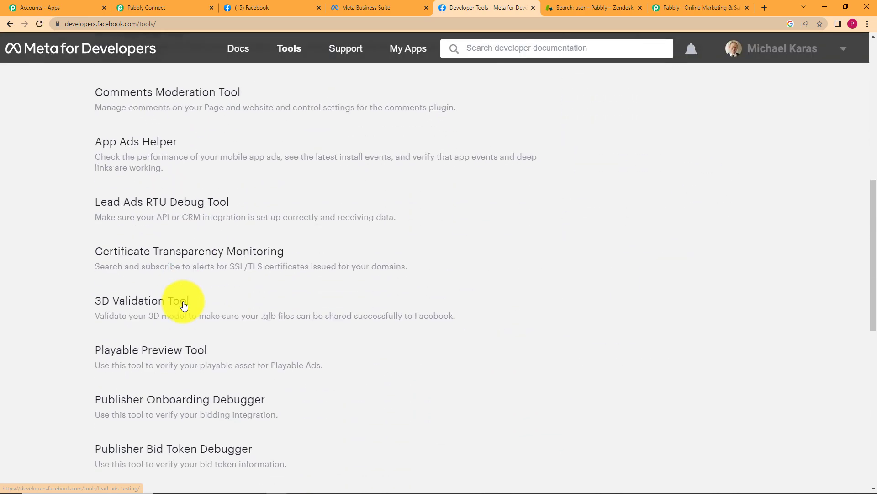
pyautogui.scroll(2, 180, 300)
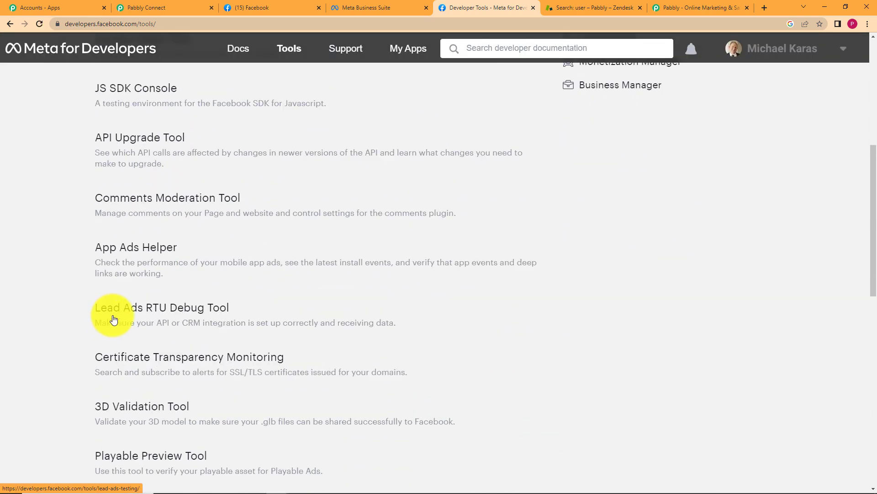
pyautogui.click(185, 317)
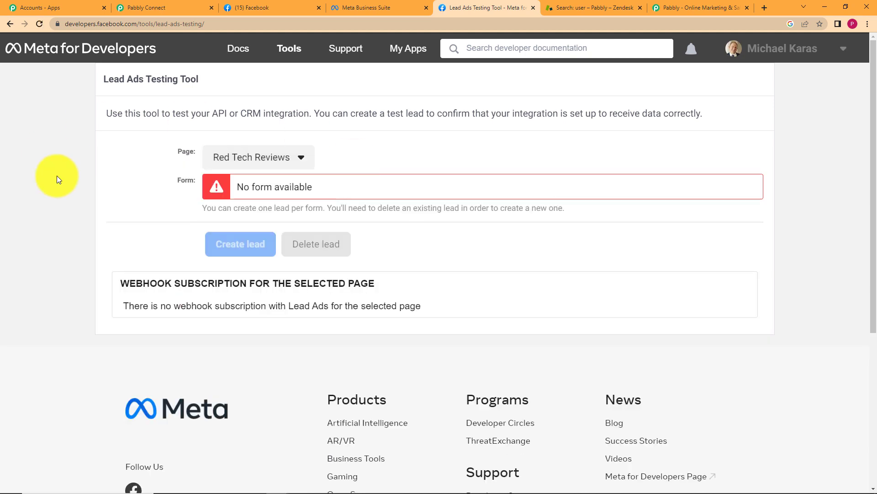
# Choose ABC Grocery Store as the page in the Lead Ads Testing Tool
pyautogui.click(241, 159)
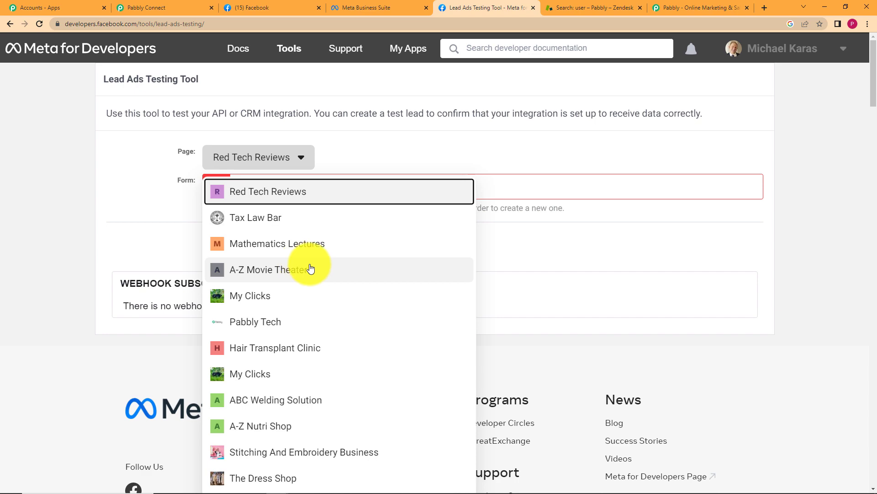
pyautogui.scroll(-2, 306, 265)
pyautogui.scroll(-2, 315, 302)
pyautogui.scroll(-2, 315, 302)
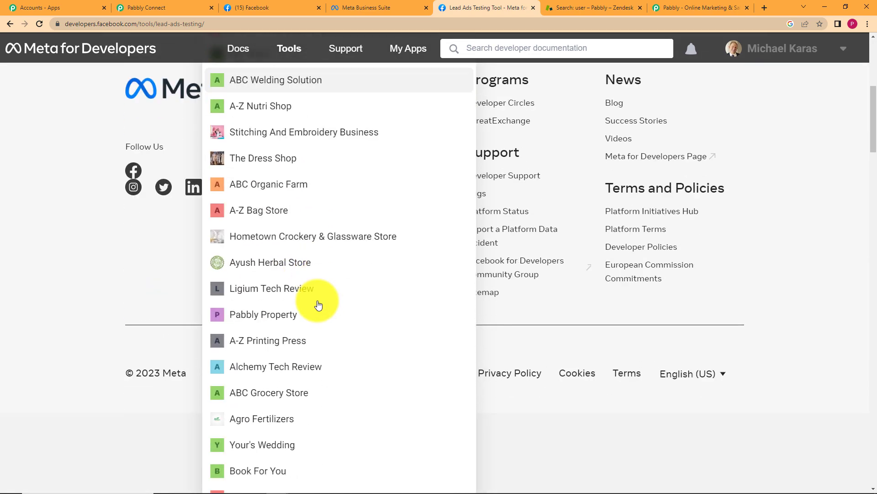
pyautogui.scroll(-2, 316, 302)
pyautogui.click(319, 287)
pyautogui.scroll(5, 283, 211)
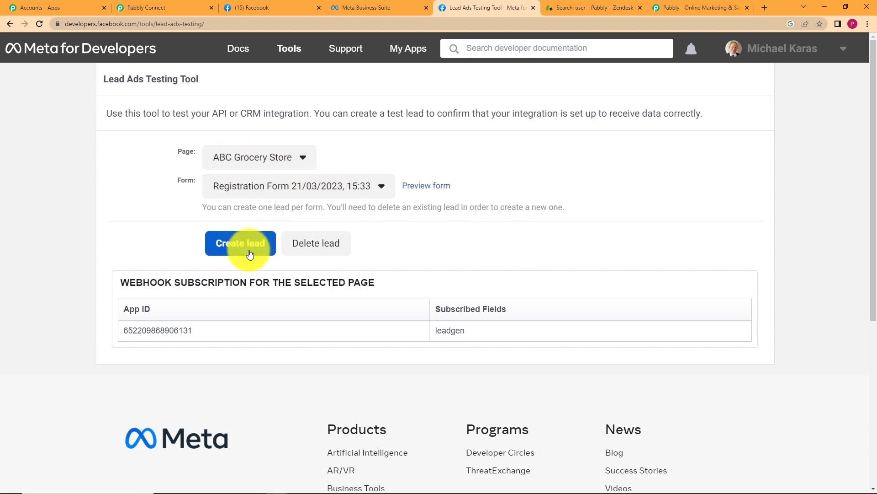
# Run Save & Send Test Request in Pabbly so the trigger waits for a lead
pyautogui.click(166, 3)
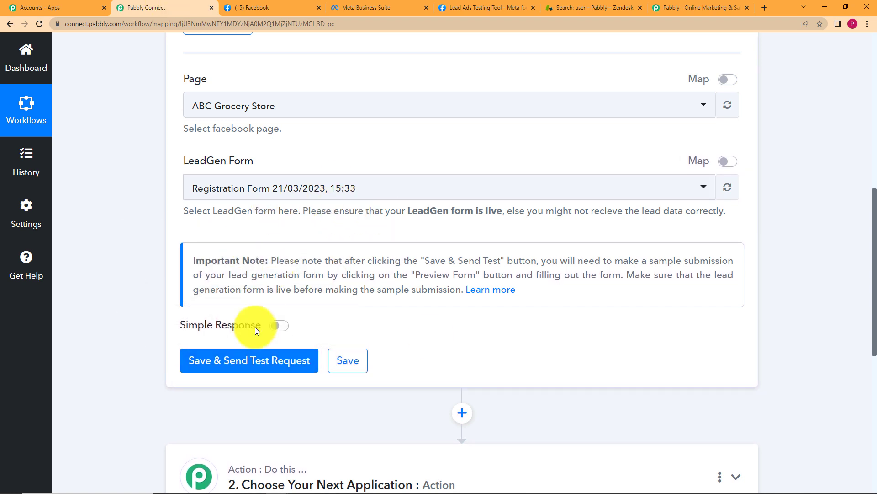
pyautogui.click(265, 369)
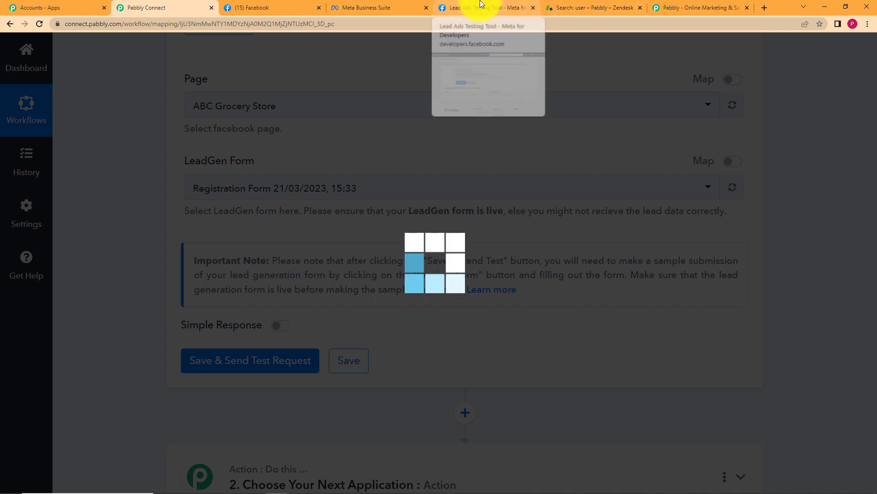
pyautogui.click(467, 8)
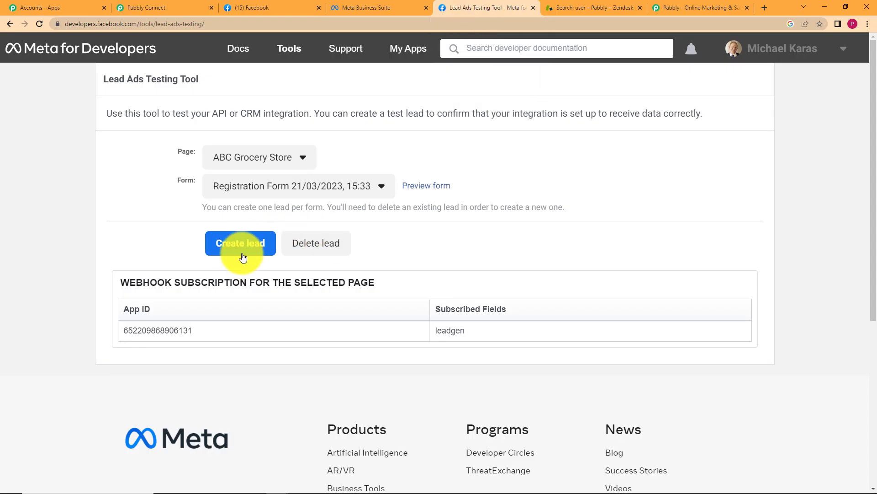
# Clear the prefilled email and full name, enter 'Test' as the name, and submit the test lead
pyautogui.click(429, 187)
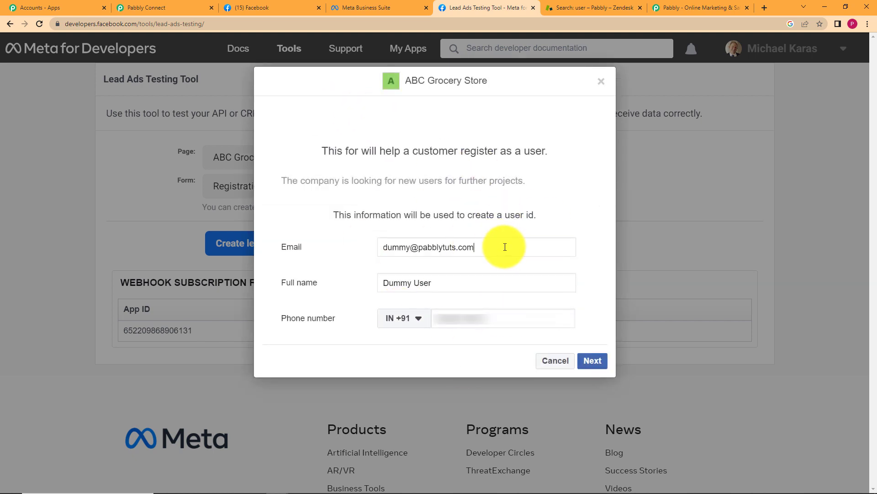
pyautogui.moveTo(558, 247); pyautogui.dragTo(303, 259)
pyautogui.press('BackSpace')
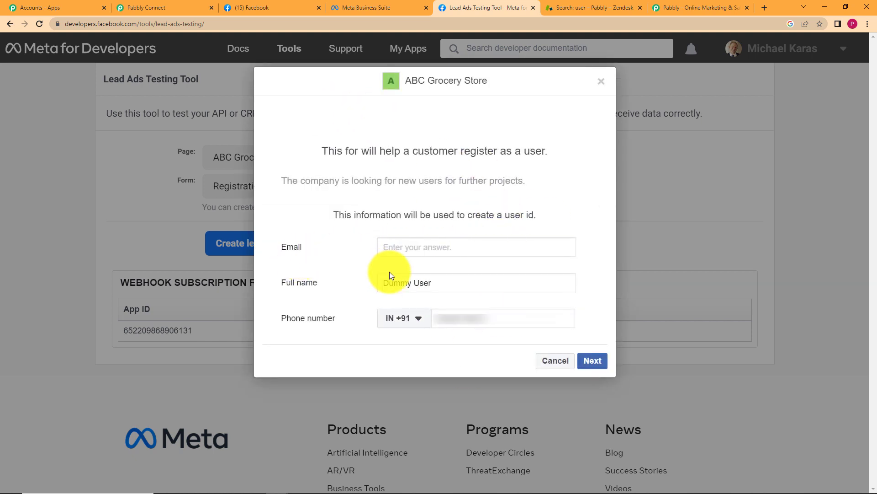
pyautogui.moveTo(453, 281); pyautogui.dragTo(225, 270)
pyautogui.press('BackSpace')
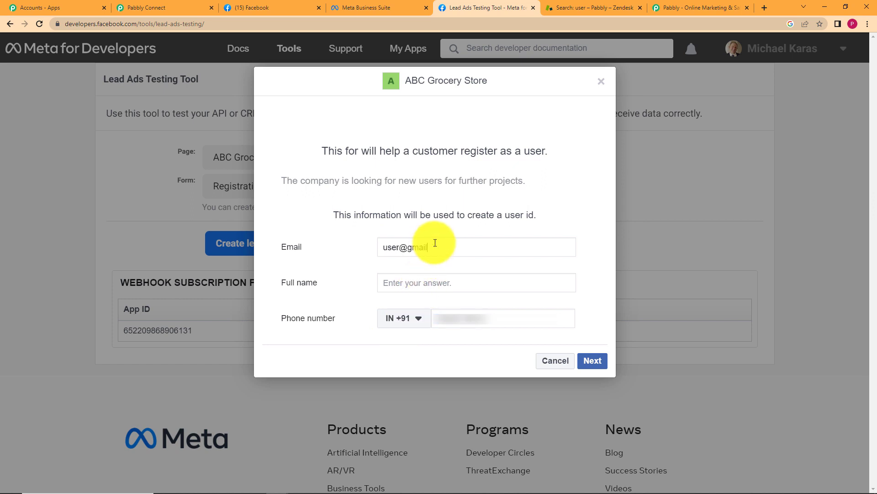
pyautogui.click(406, 288)
pyautogui.write('Test User')
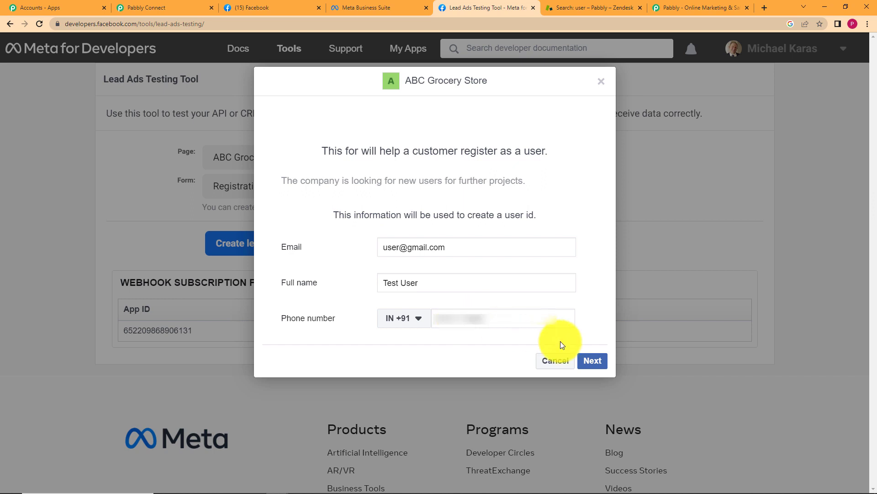
pyautogui.click(590, 359)
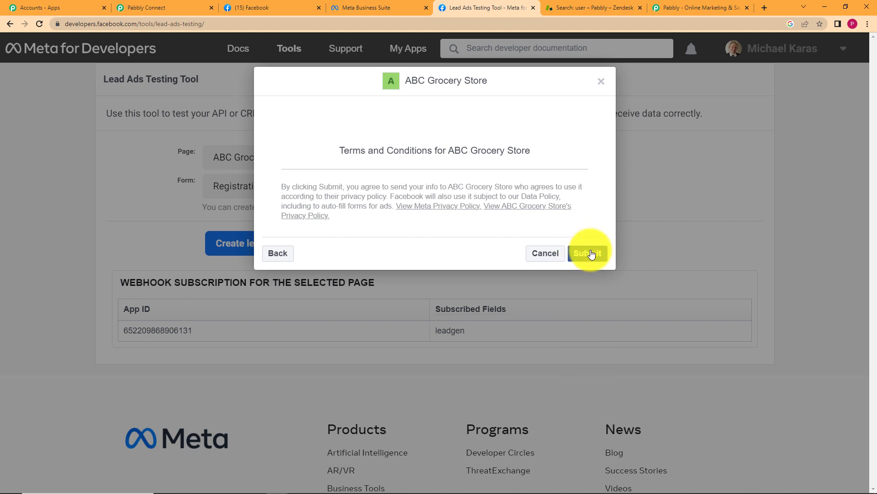
pyautogui.click(590, 254)
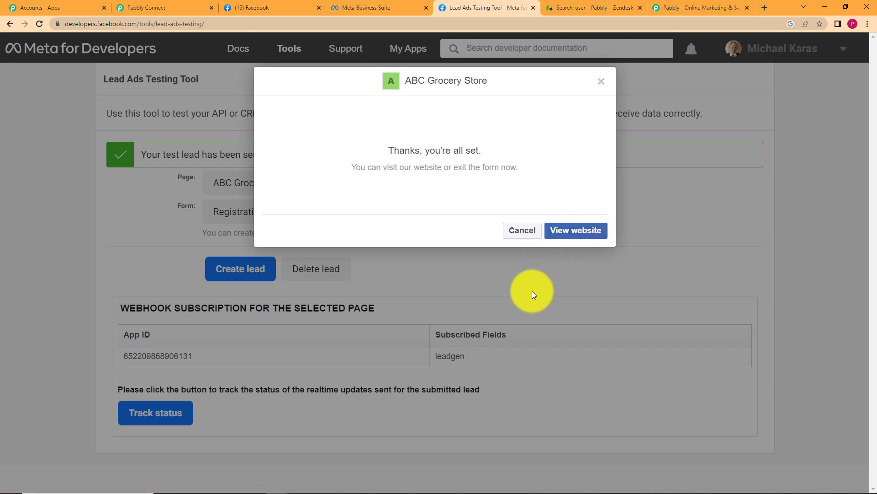
pyautogui.click(140, 7)
# Check the received lead's email, full name and phone number in the trigger response
pyautogui.scroll(-5, 161, 374)
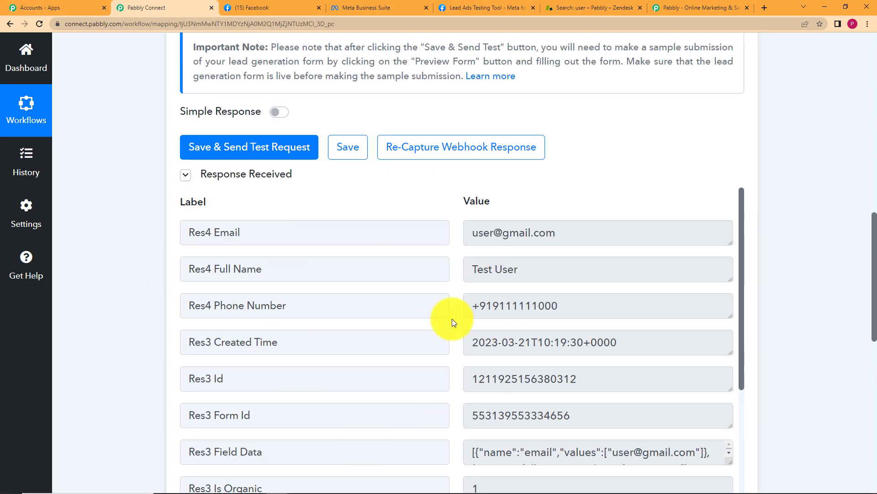
pyautogui.click(533, 240)
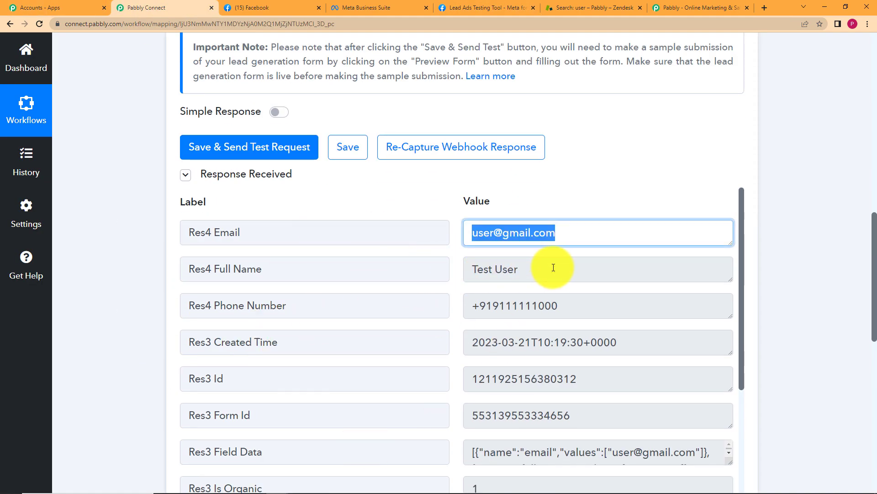
pyautogui.click(519, 269)
pyautogui.click(558, 313)
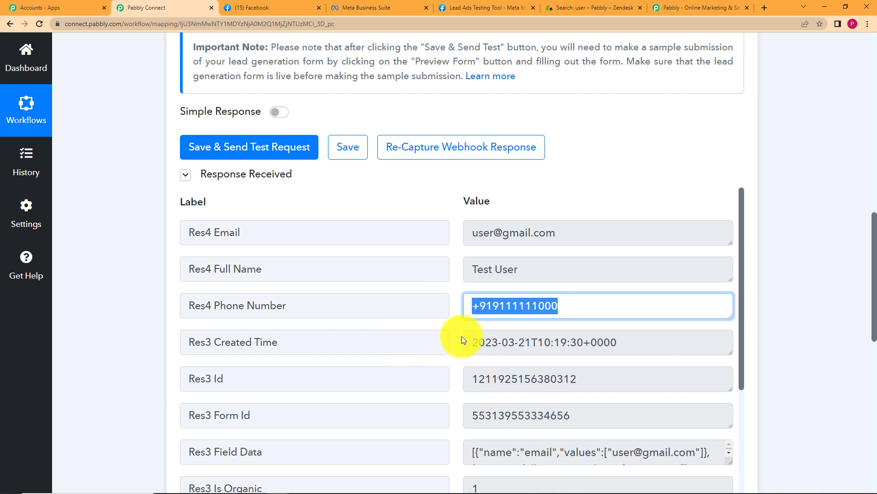
pyautogui.scroll(-5, 461, 338)
pyautogui.scroll(-5, 462, 336)
pyautogui.scroll(5, 470, 294)
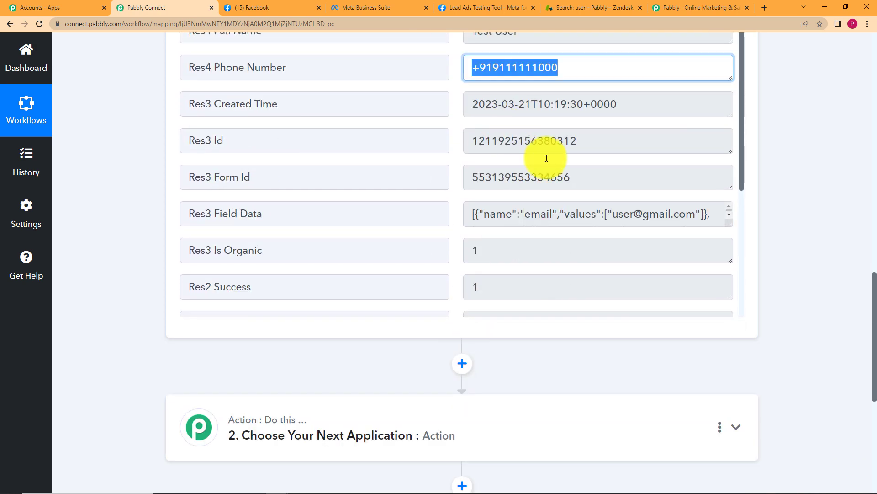
pyautogui.moveTo(726, 224); pyautogui.dragTo(718, 253)
pyautogui.scroll(1, 598, 168)
pyautogui.scroll(7, 183, 230)
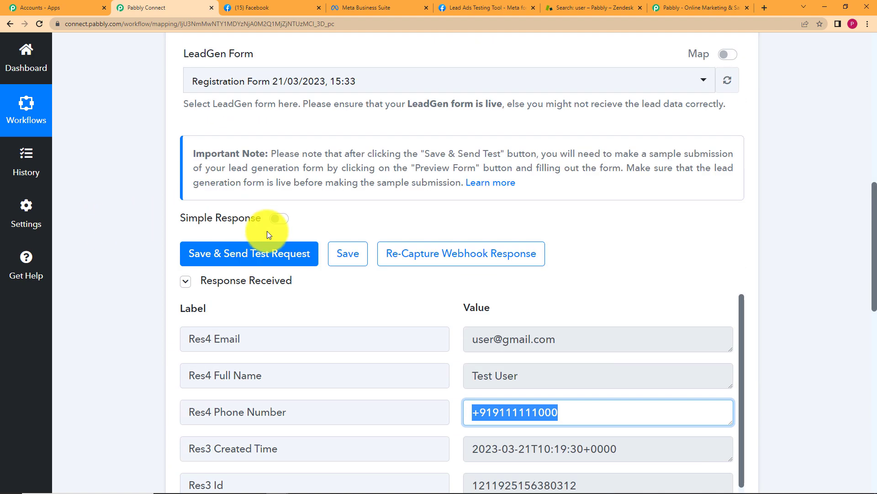
# Save and resend the trigger test request, confirming the resend and the success dialog
pyautogui.click(223, 256)
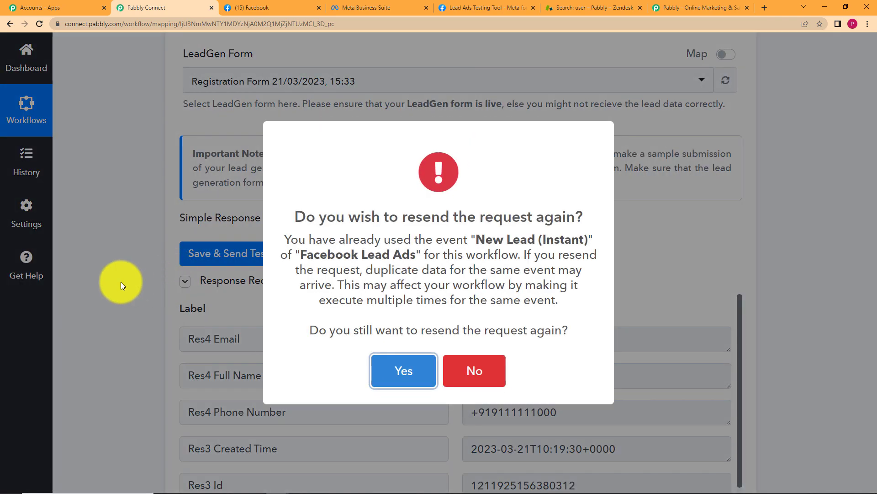
pyautogui.click(402, 368)
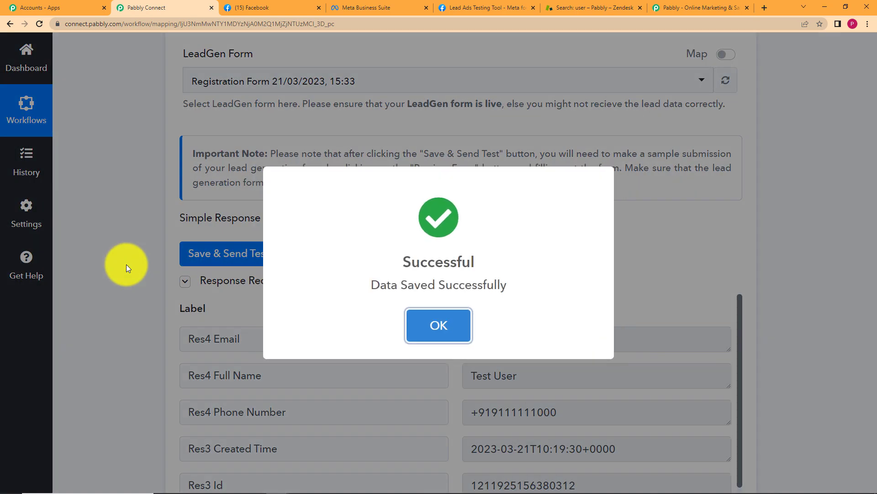
pyautogui.click(428, 298)
pyautogui.scroll(-12, 118, 260)
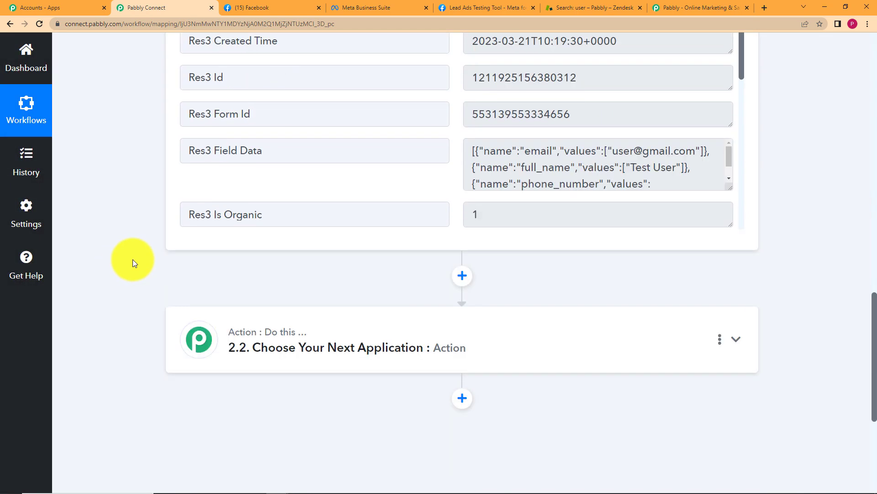
# Search 'zende', pick Zendesk for step 2.2, and select the Create User action event
pyautogui.click(337, 218)
pyautogui.click(286, 293)
pyautogui.write('z')
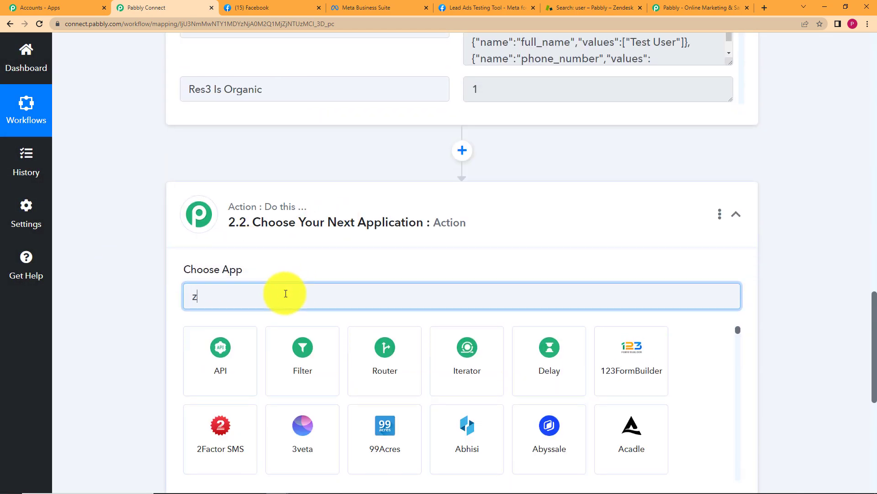
pyautogui.write('ende')
pyautogui.click(231, 362)
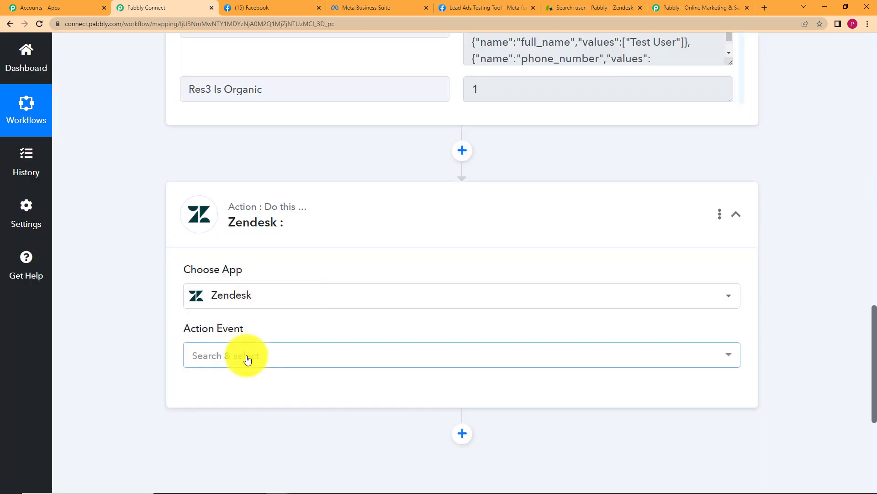
pyautogui.click(247, 359)
pyautogui.click(259, 312)
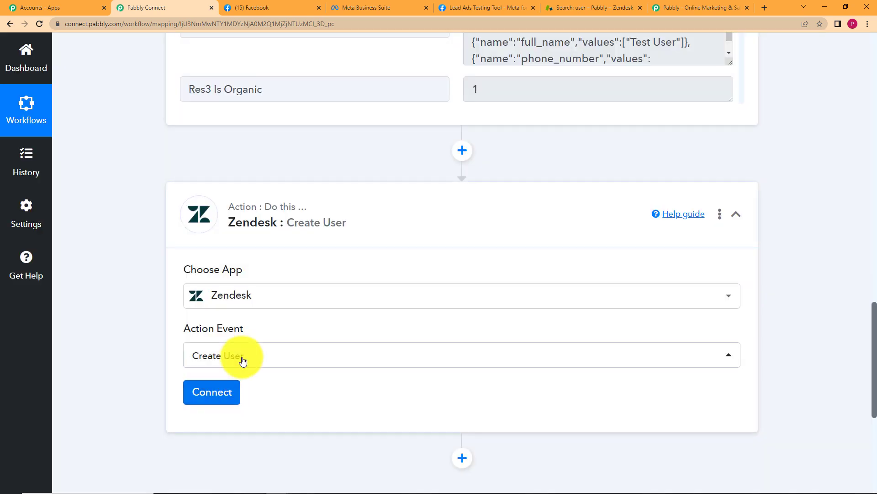
pyautogui.click(232, 355)
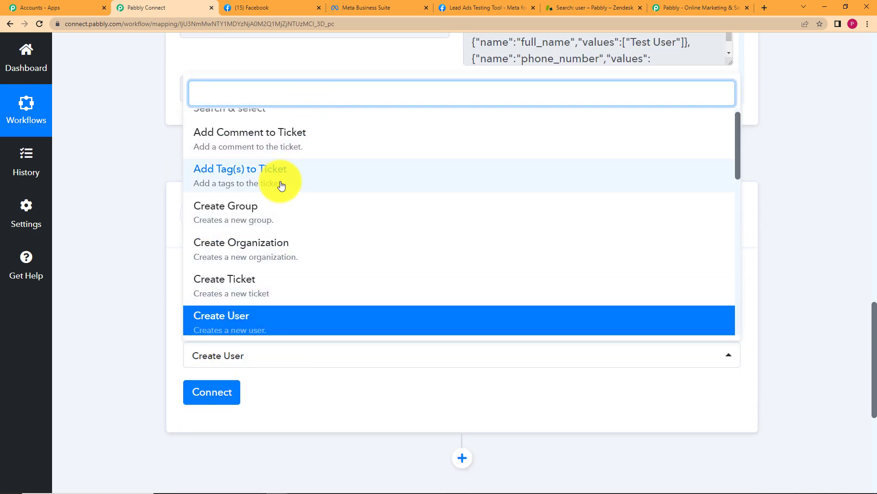
pyautogui.click(221, 323)
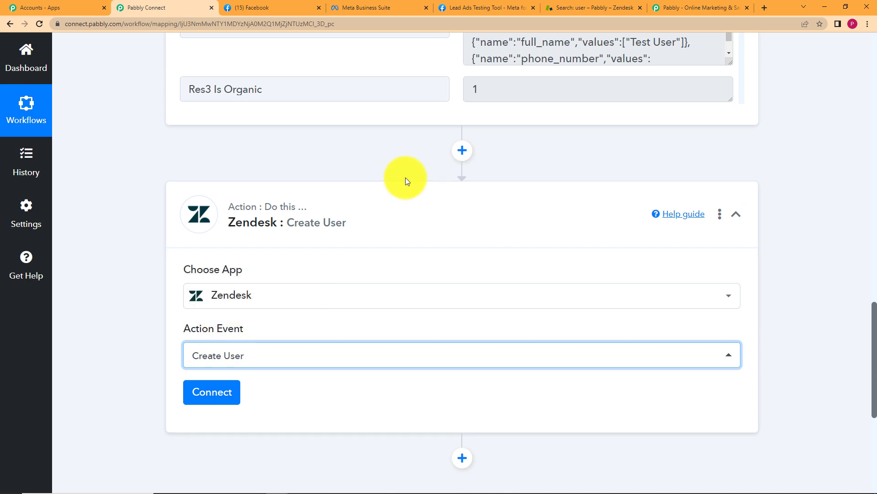
pyautogui.scroll(5, 406, 181)
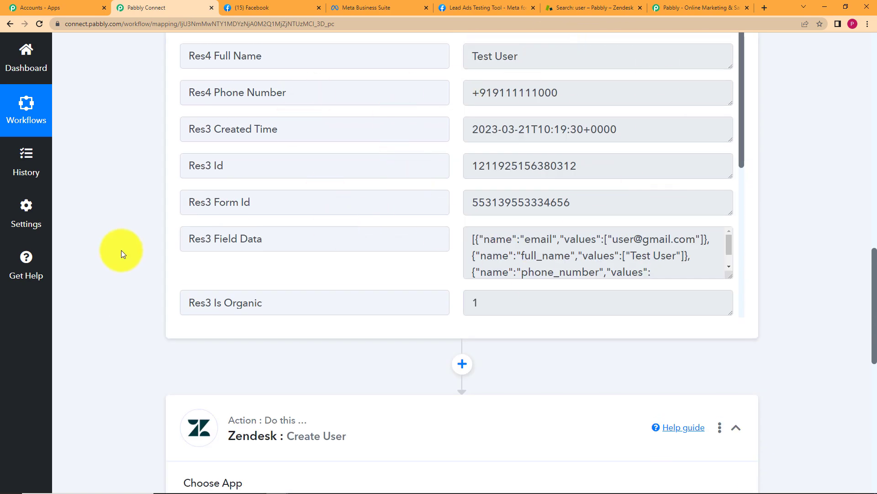
pyautogui.scroll(-5, 121, 251)
# Add a new Zendesk connection to the action and paste the account username into it
pyautogui.click(199, 390)
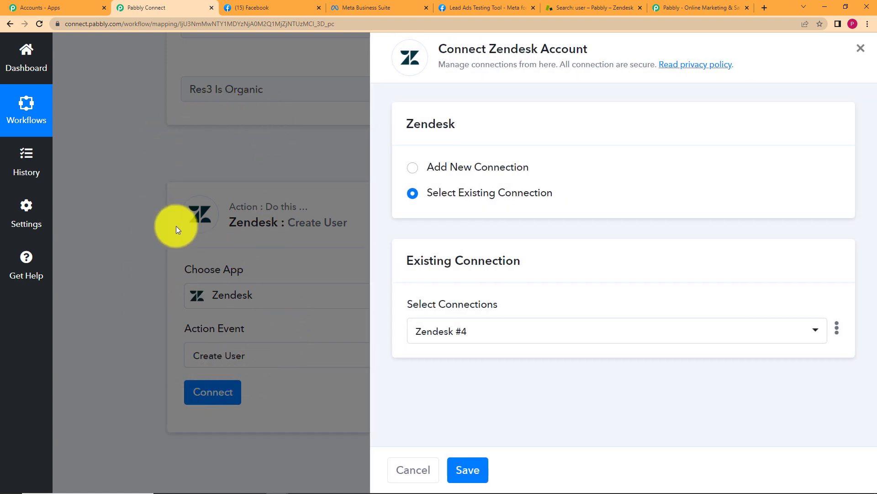
pyautogui.click(415, 169)
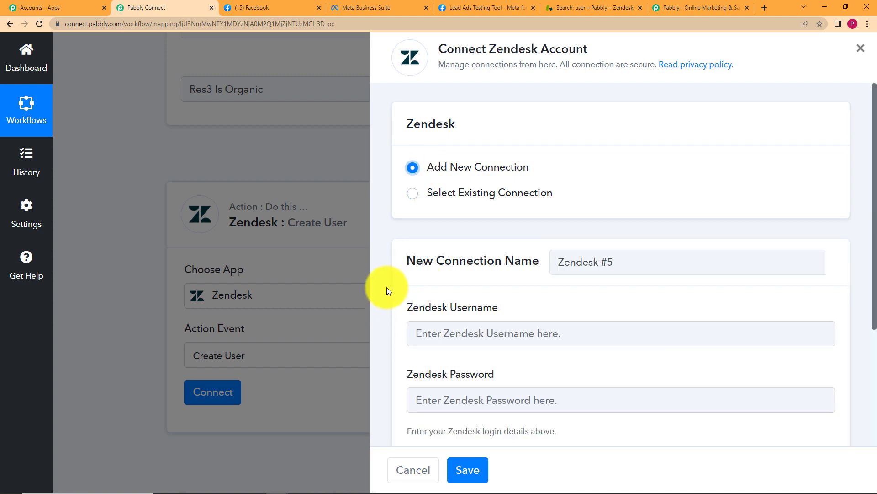
pyautogui.scroll(-4, 388, 288)
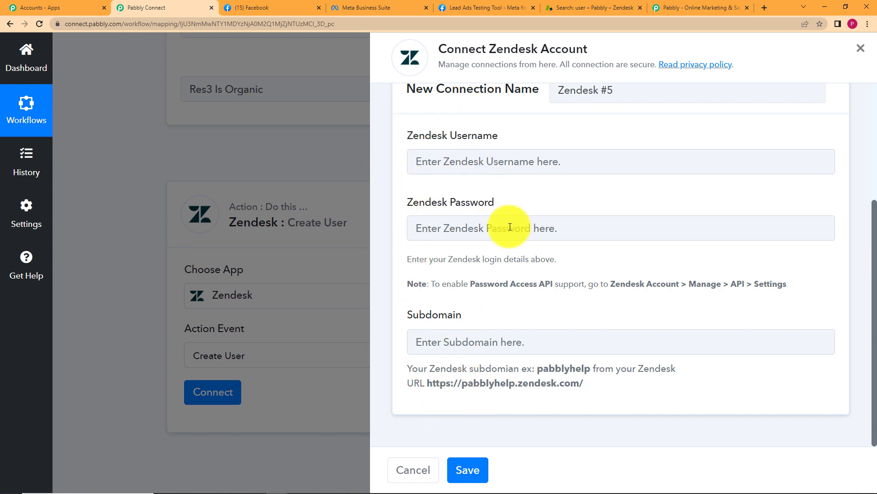
pyautogui.click(491, 156)
pyautogui.hotkey('ctrl', 'v')
pyautogui.hotkey('ctrl', 'a')
pyautogui.press('BackSpace')
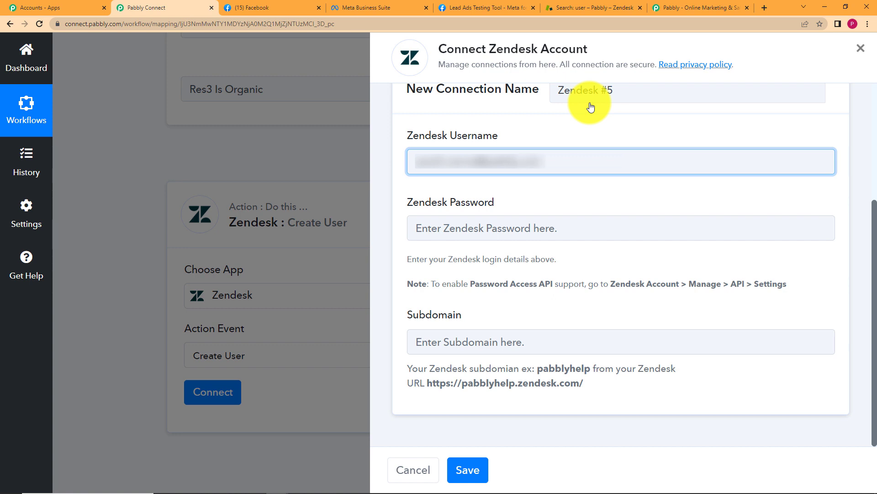
# Paste the Zendesk account password and check the example Zendesk URL in the Subdomain hint
pyautogui.click(590, 218)
pyautogui.hotkey('ctrl', 'v')
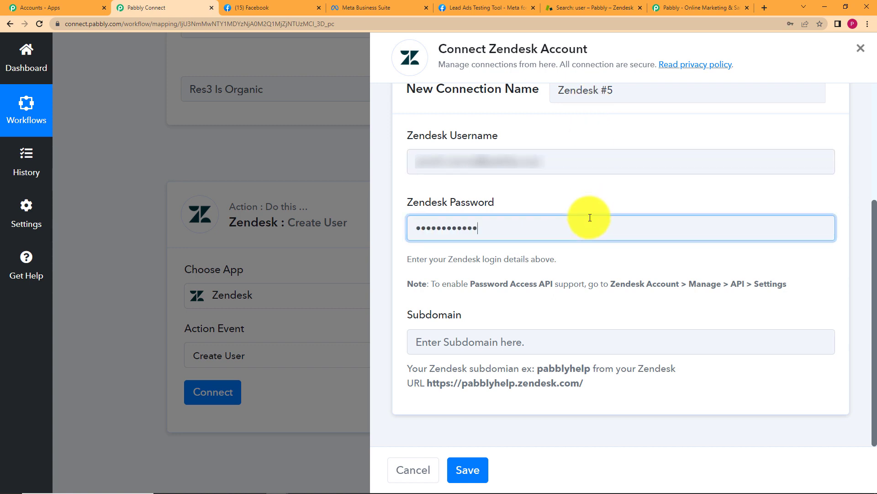
pyautogui.click(507, 344)
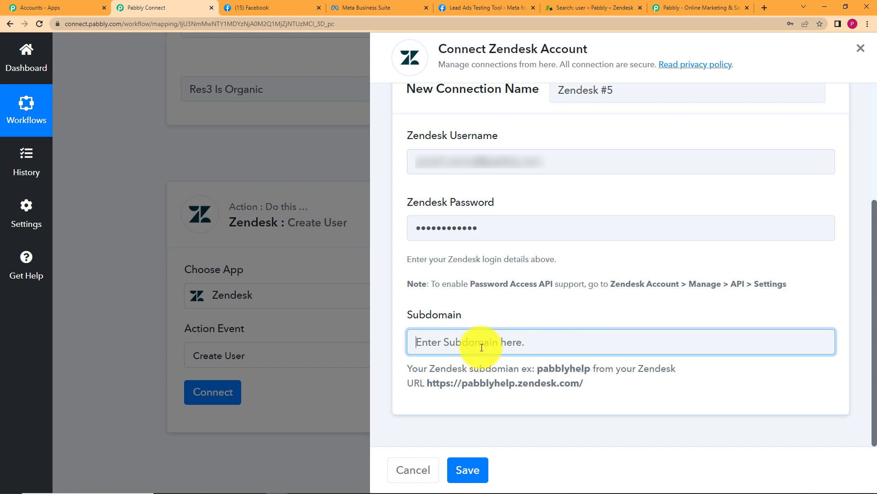
pyautogui.moveTo(537, 370); pyautogui.dragTo(470, 399)
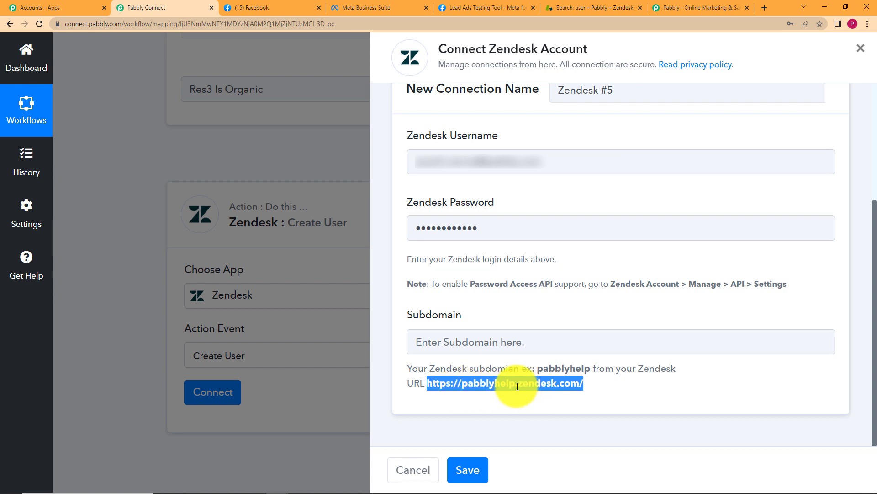
pyautogui.click(618, 379)
# On the Zendesk 'user' search page, select the account subdomain in the web address
pyautogui.click(599, 5)
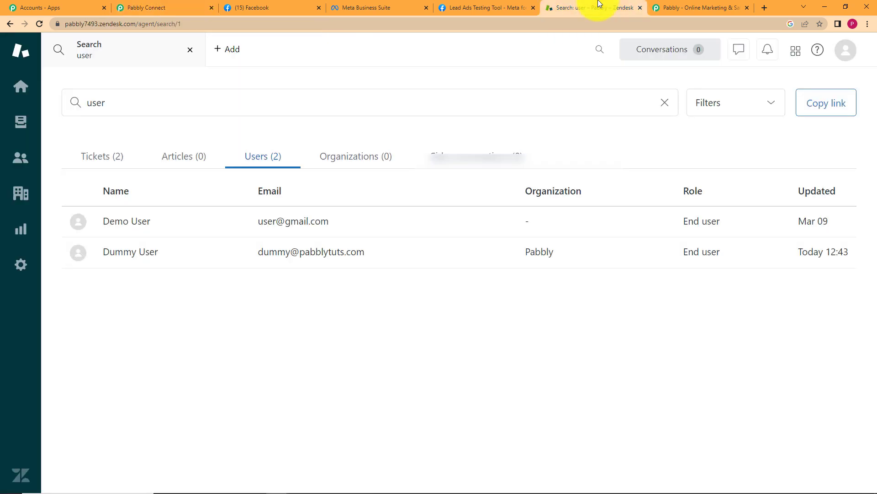
pyautogui.click(93, 23)
pyautogui.click(95, 24)
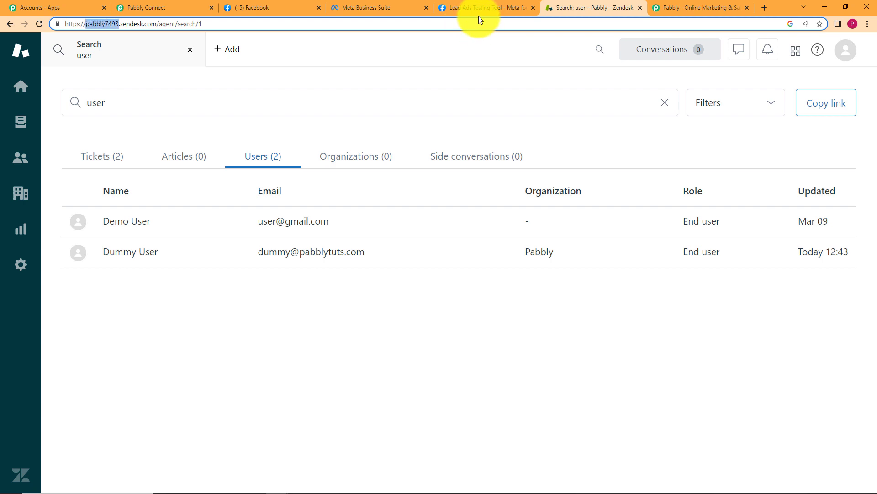
# Paste the account subdomain into the Subdomain field and save the Zendesk #5 connection
pyautogui.click(159, 5)
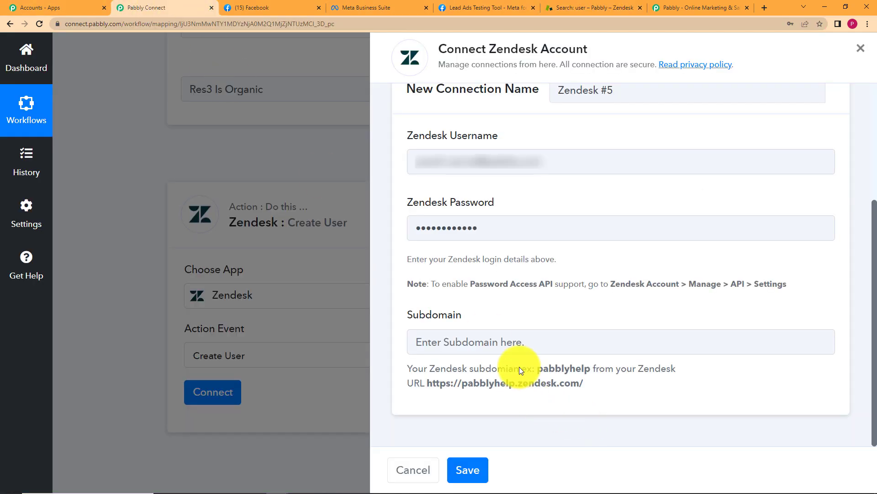
pyautogui.click(522, 346)
pyautogui.write('pabbly7493')
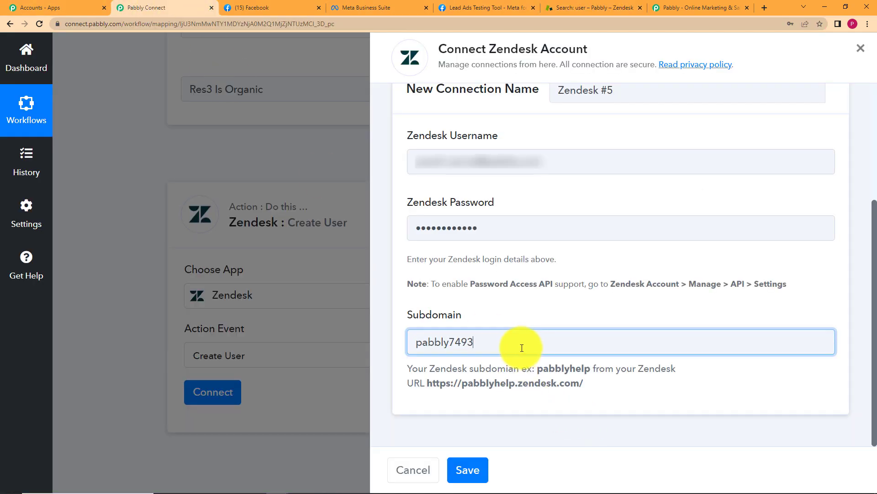
pyautogui.click(478, 469)
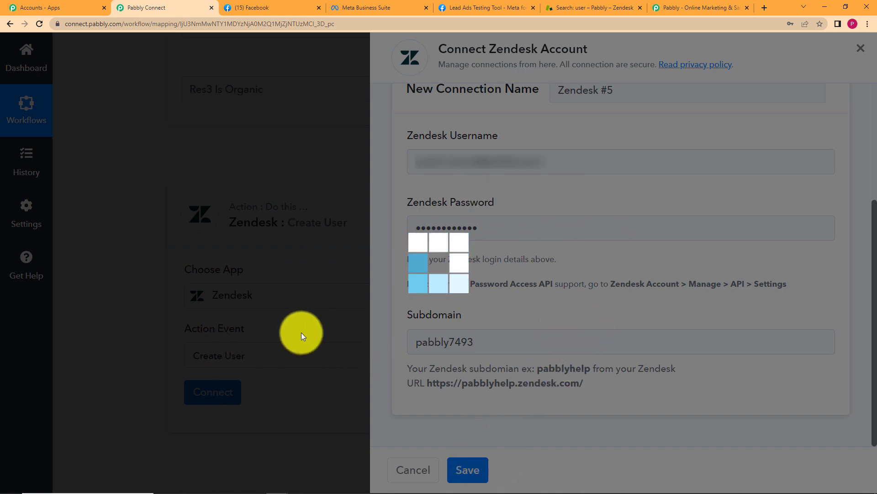
pyautogui.scroll(-5, 117, 376)
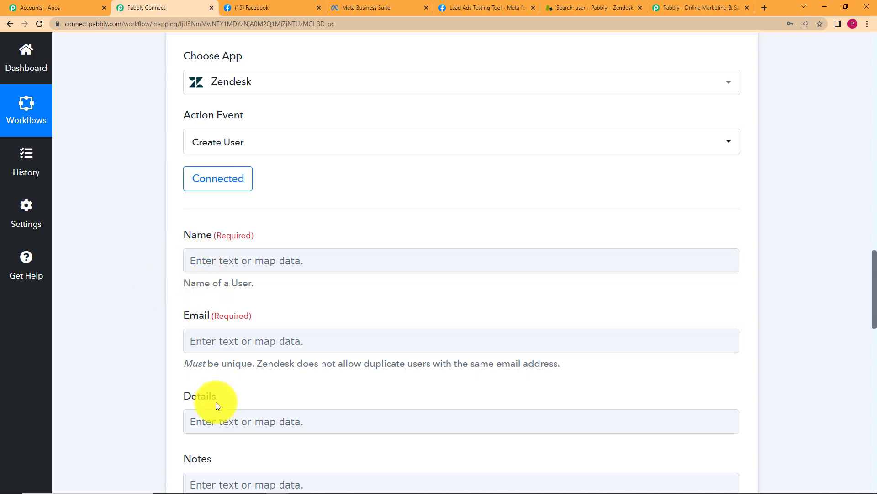
# Map the Facebook lead's Res4 Full Name into the Zendesk user's Name field
pyautogui.scroll(-2, 224, 344)
pyautogui.scroll(-8, 149, 391)
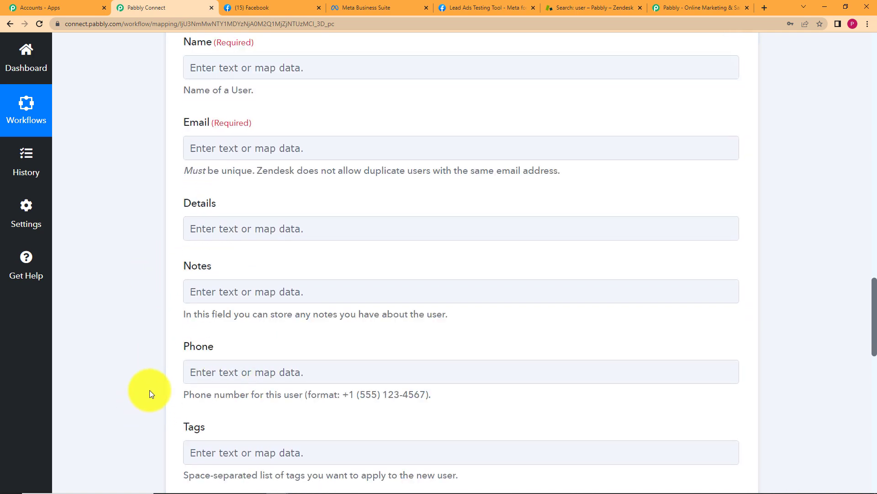
pyautogui.scroll(10, 143, 393)
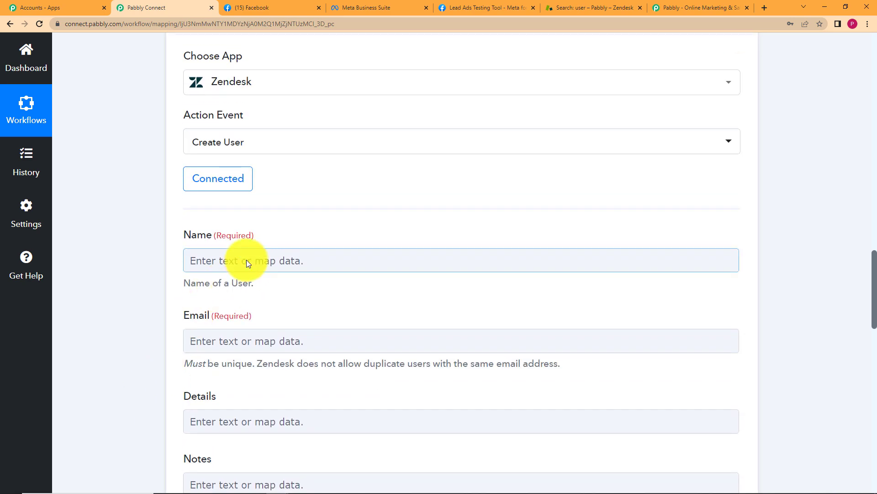
pyautogui.click(227, 263)
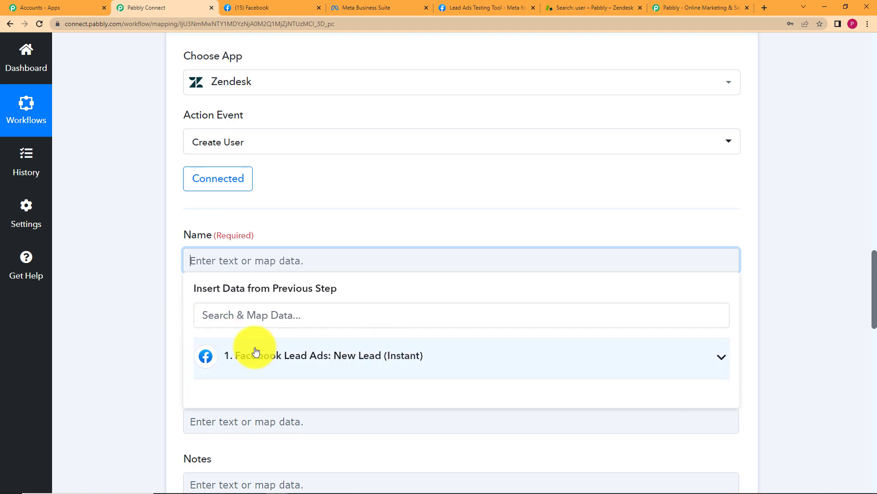
pyautogui.scroll(-5, 126, 316)
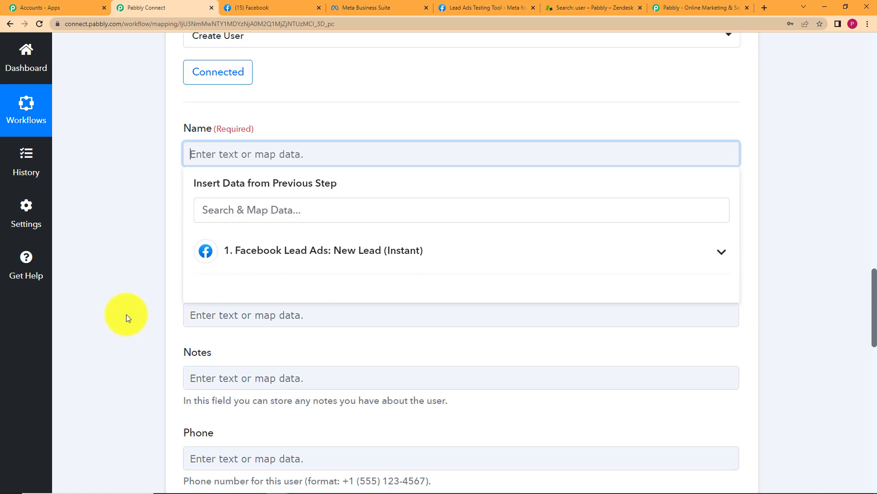
pyautogui.click(292, 157)
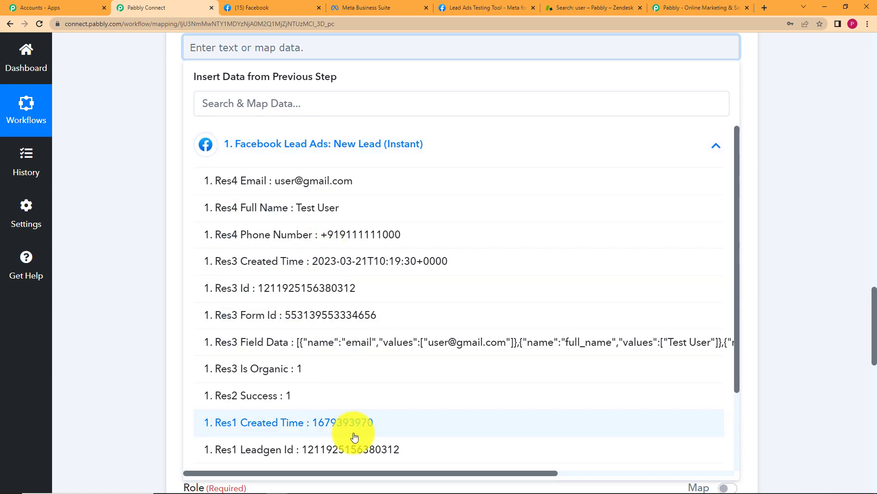
pyautogui.click(337, 208)
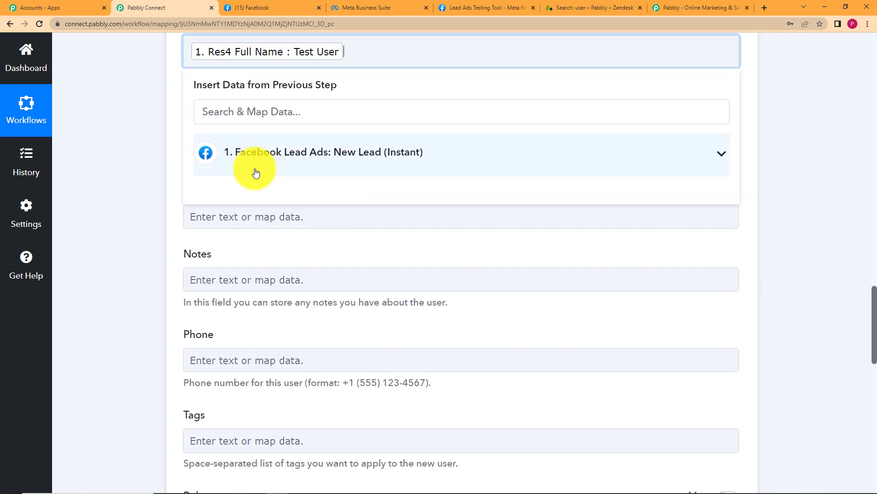
pyautogui.click(144, 141)
# Map the lead's Res4 Email into the Email field
pyautogui.scroll(2, 145, 141)
pyautogui.click(311, 243)
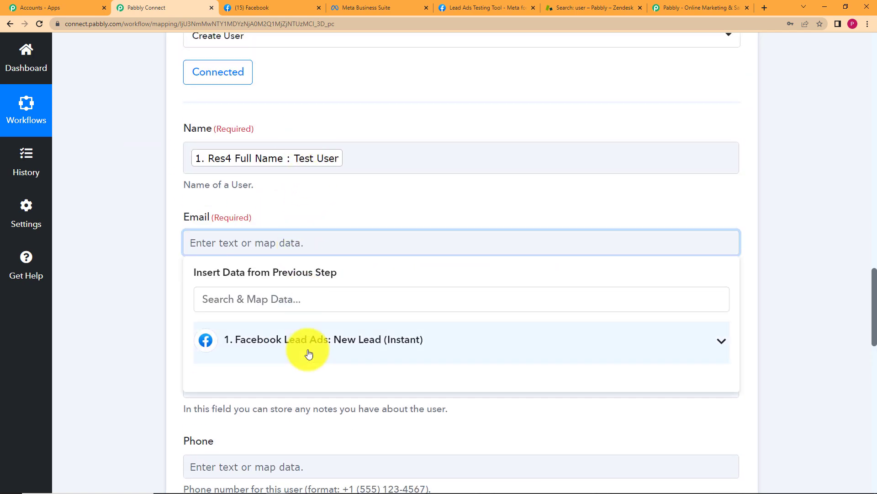
pyautogui.click(309, 341)
pyautogui.click(325, 378)
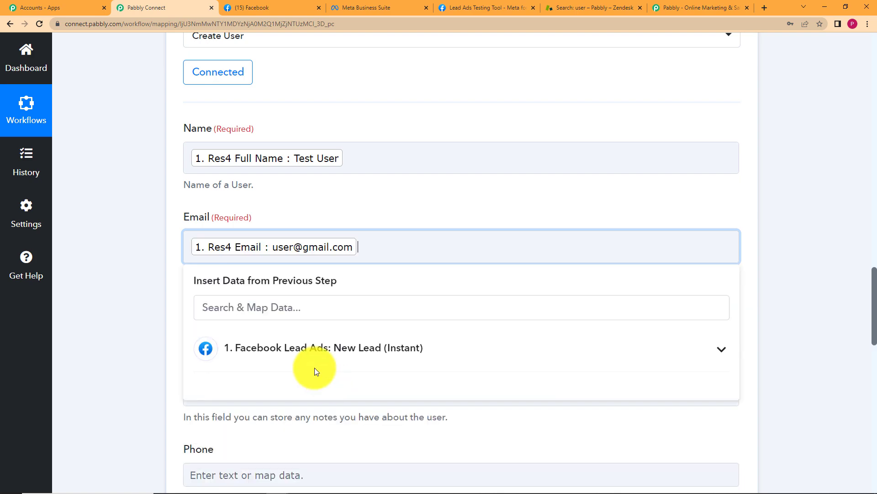
pyautogui.click(126, 286)
# Map the lead's Res4 Phone Number into the Phone field
pyautogui.scroll(-4, 205, 262)
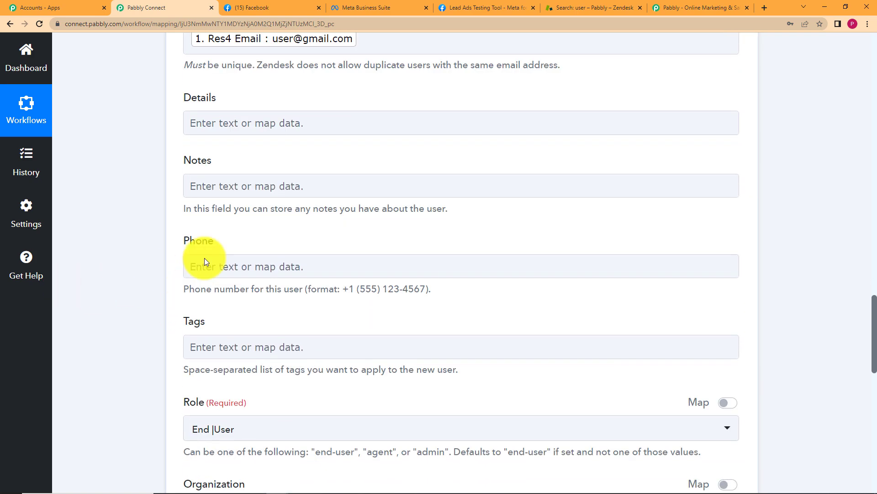
pyautogui.click(245, 265)
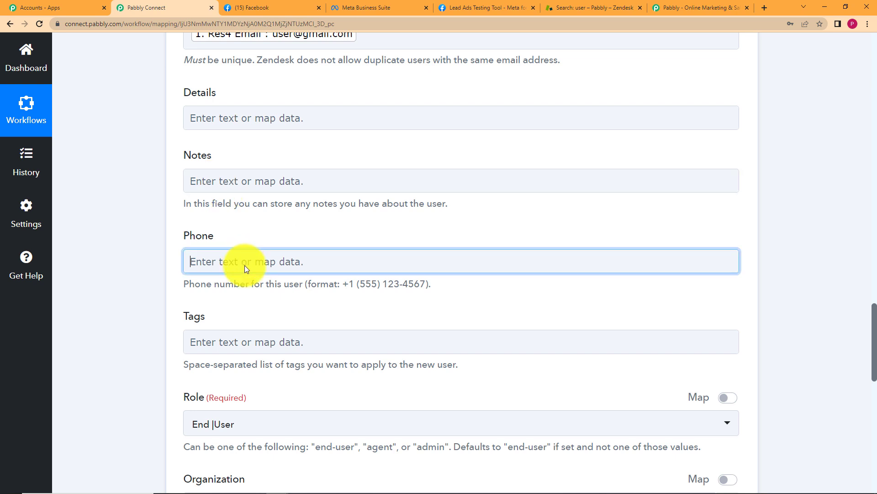
pyautogui.click(274, 356)
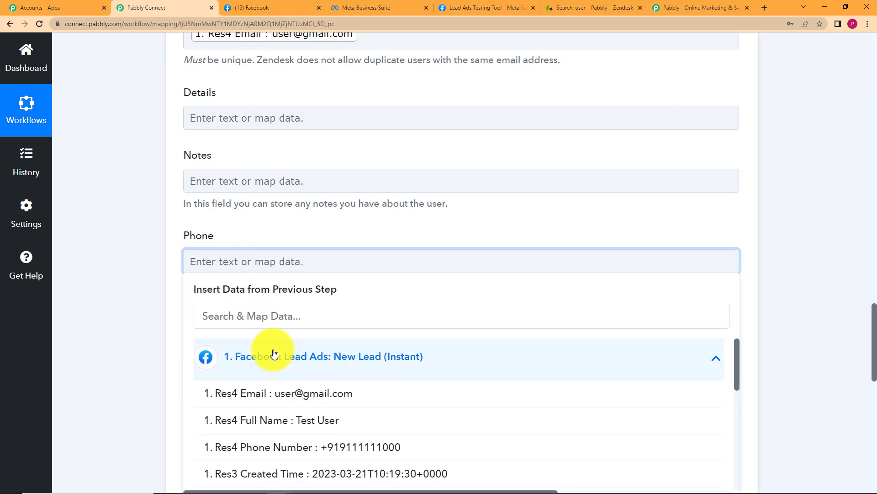
pyautogui.click(334, 446)
pyautogui.click(131, 261)
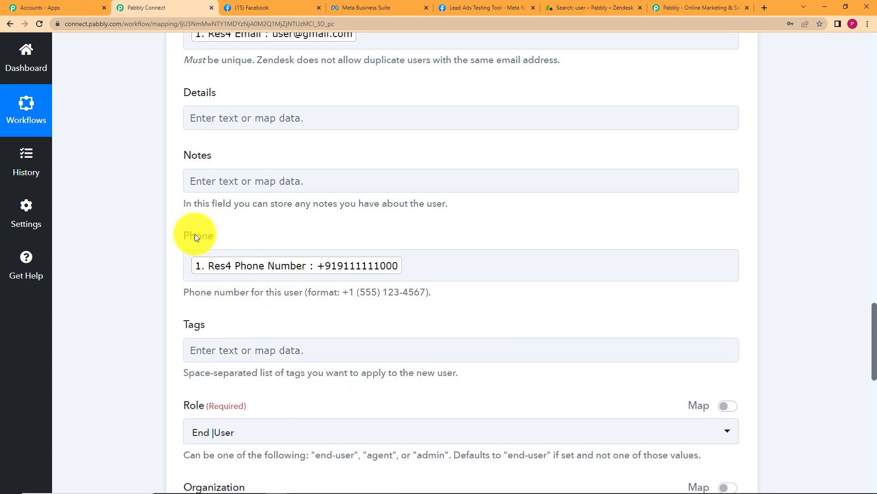
# Change the Zendesk user's Role from End User to Agent
pyautogui.scroll(-2, 223, 283)
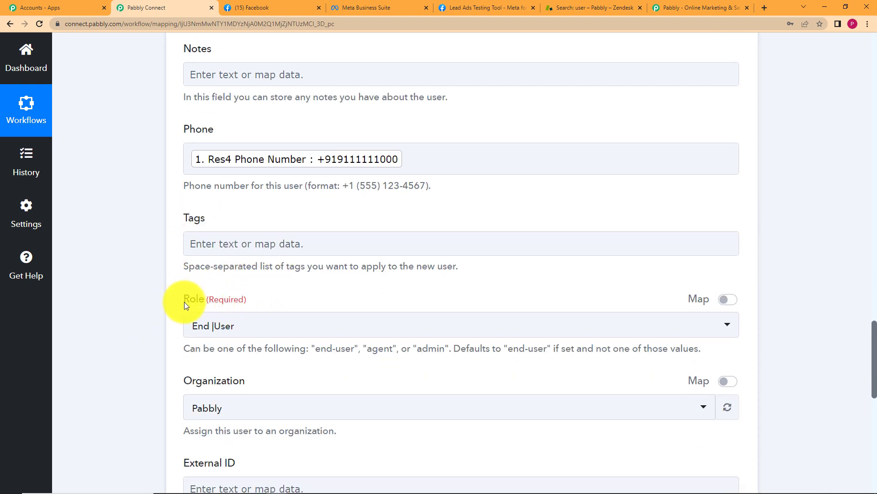
pyautogui.click(250, 309)
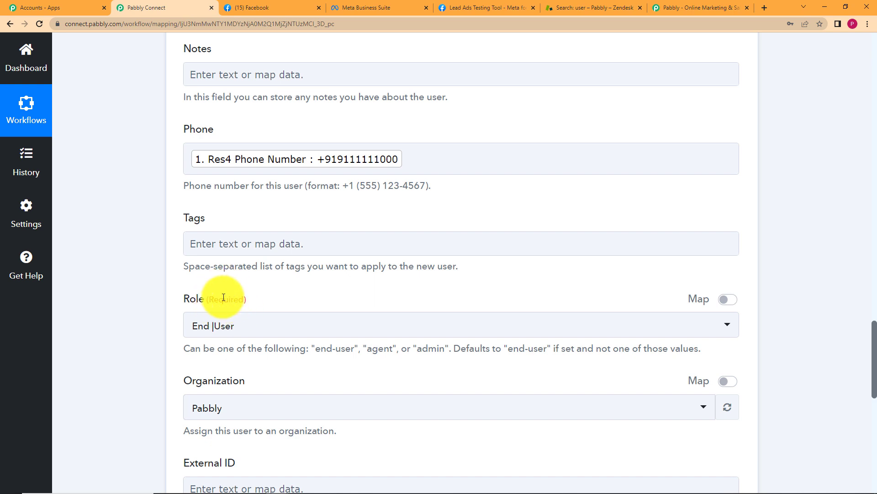
pyautogui.scroll(5, 244, 237)
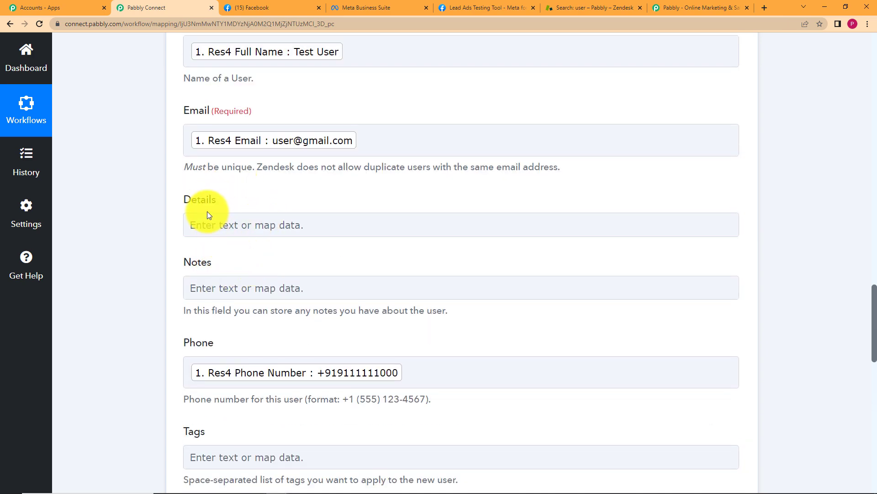
pyautogui.scroll(-5, 208, 231)
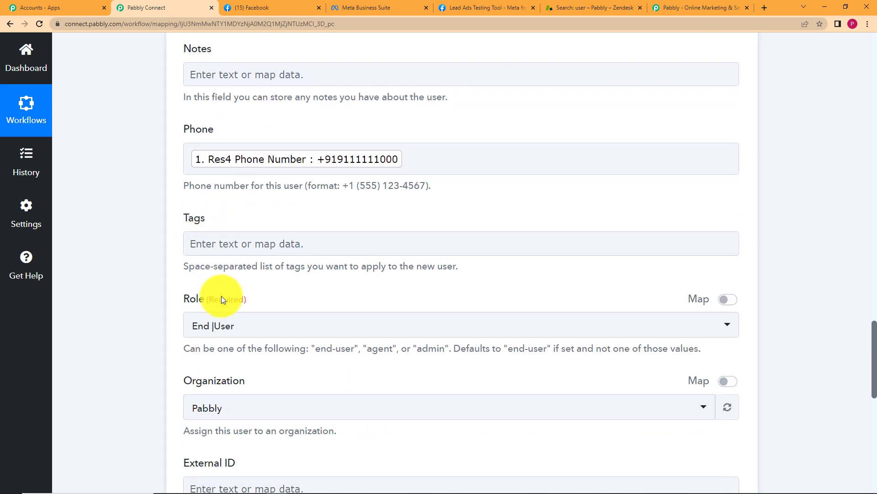
pyautogui.scroll(-2, 215, 294)
pyautogui.click(224, 220)
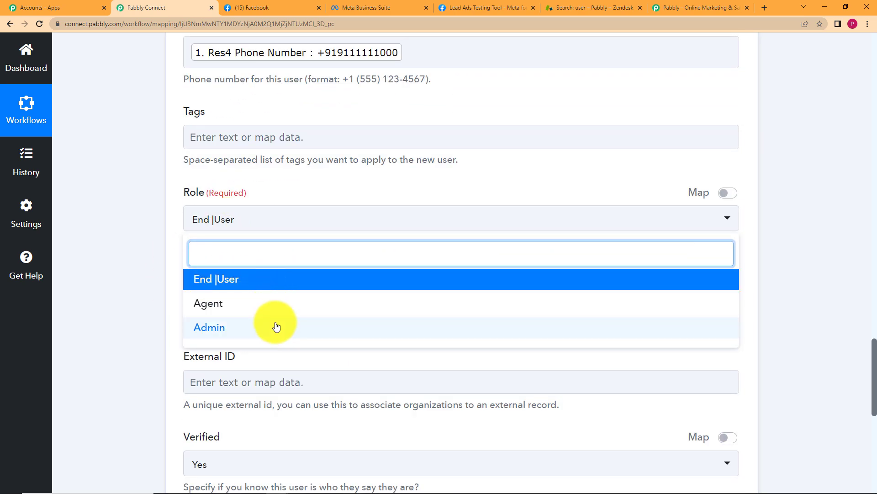
pyautogui.click(258, 308)
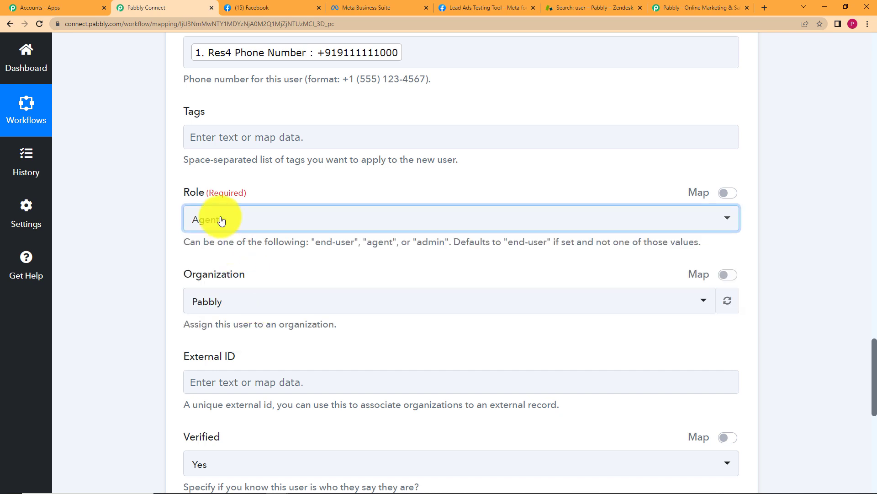
# Glance at the Facebook pages and Meta Business Suite lead forms, then return to Pabbly Connect
pyautogui.click(247, 7)
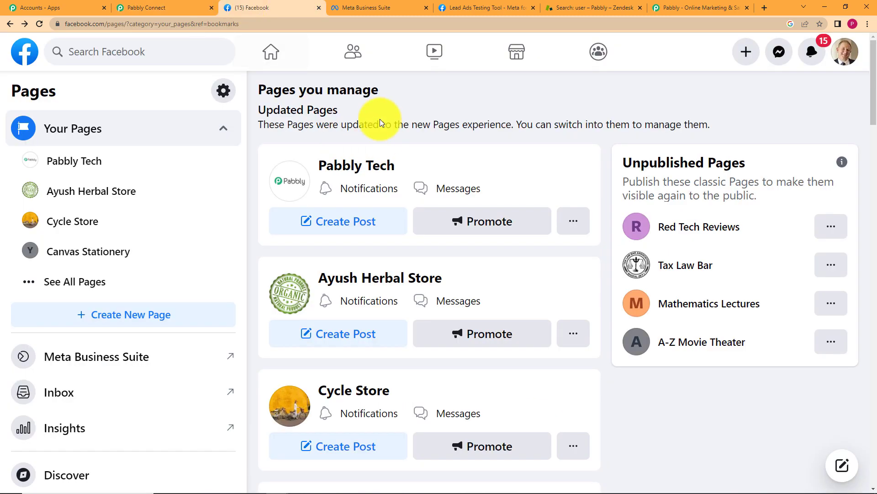
pyautogui.click(371, 6)
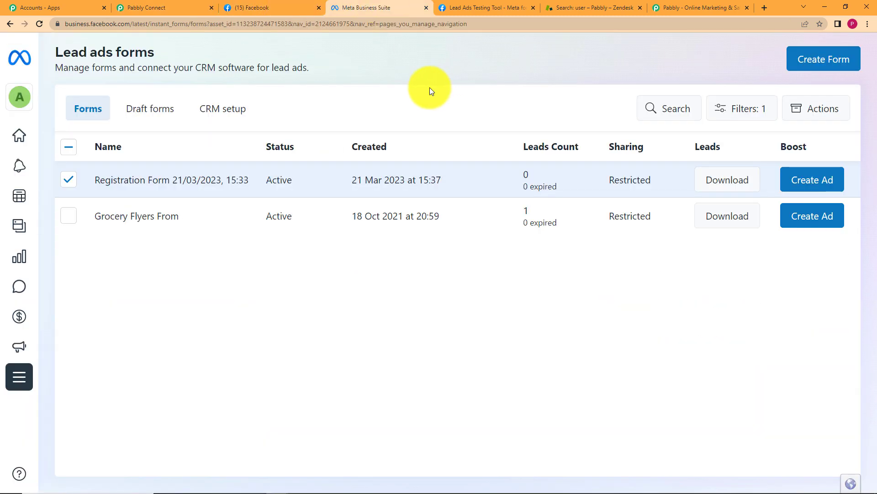
pyautogui.click(167, 6)
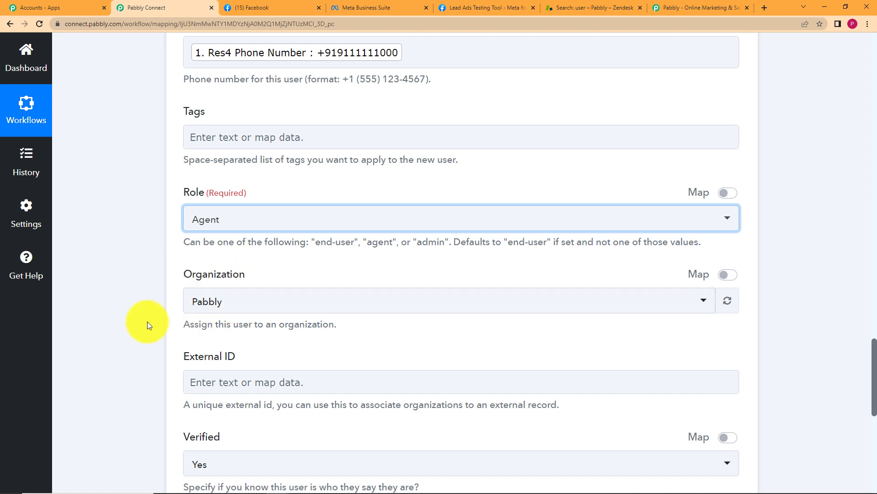
# Keep Pabbly as the user's organization and save the action to send a test request
pyautogui.scroll(-2, 151, 325)
pyautogui.click(231, 197)
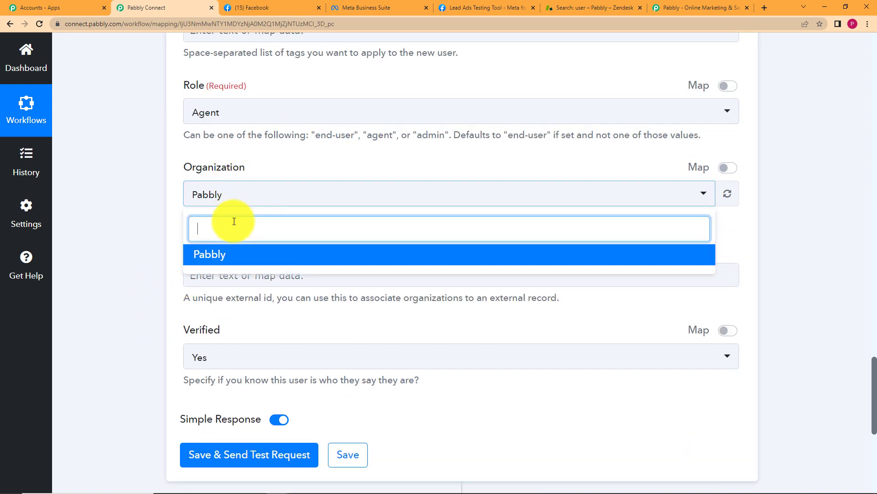
pyautogui.click(147, 221)
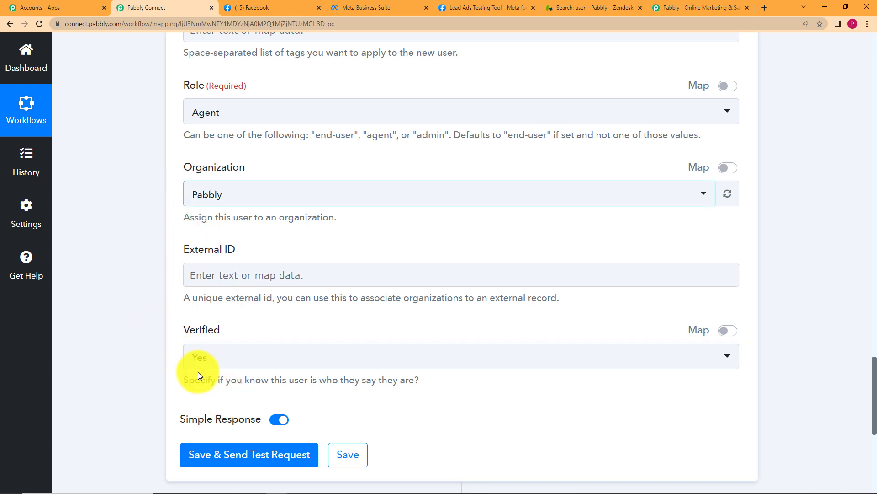
pyautogui.scroll(-2, 160, 361)
pyautogui.click(232, 353)
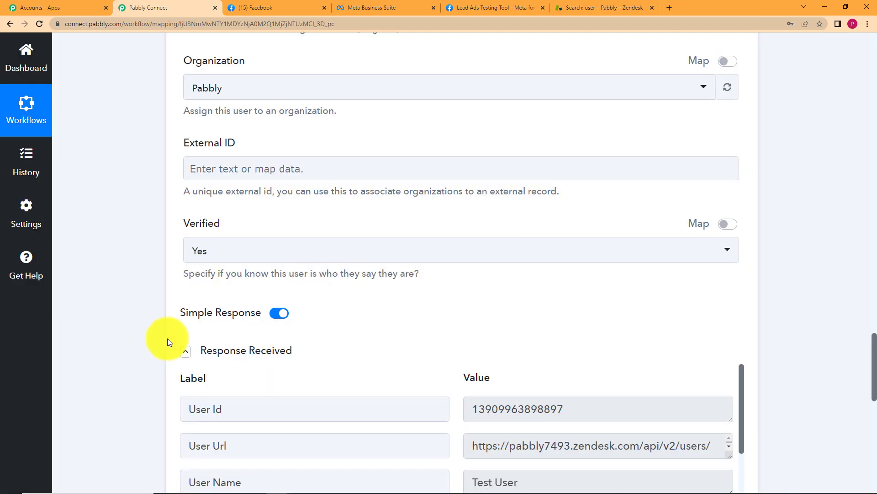
# Check the response's new user id, name Test User, email and phone number
pyautogui.scroll(-4, 168, 340)
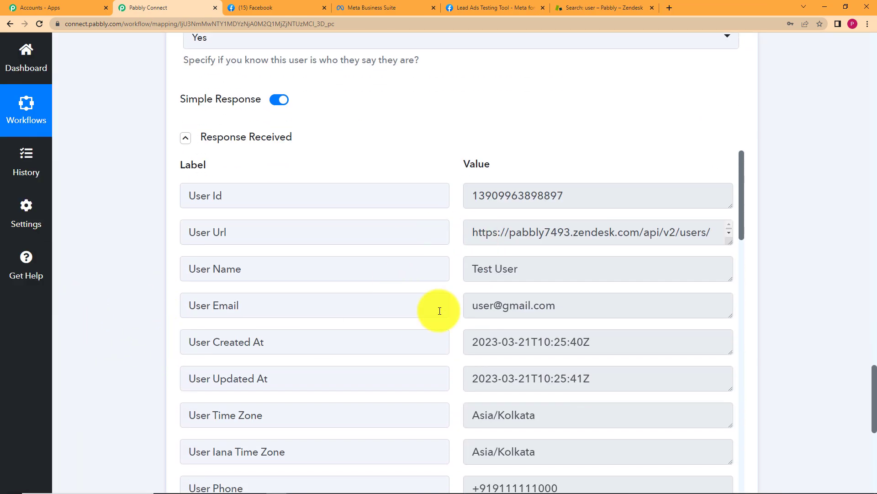
pyautogui.click(594, 196)
pyautogui.doubleClick(594, 196)
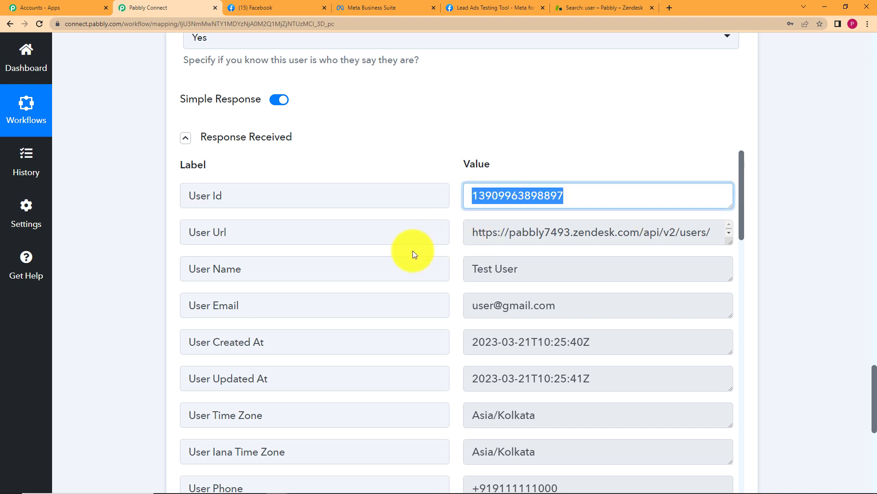
pyautogui.click(494, 269)
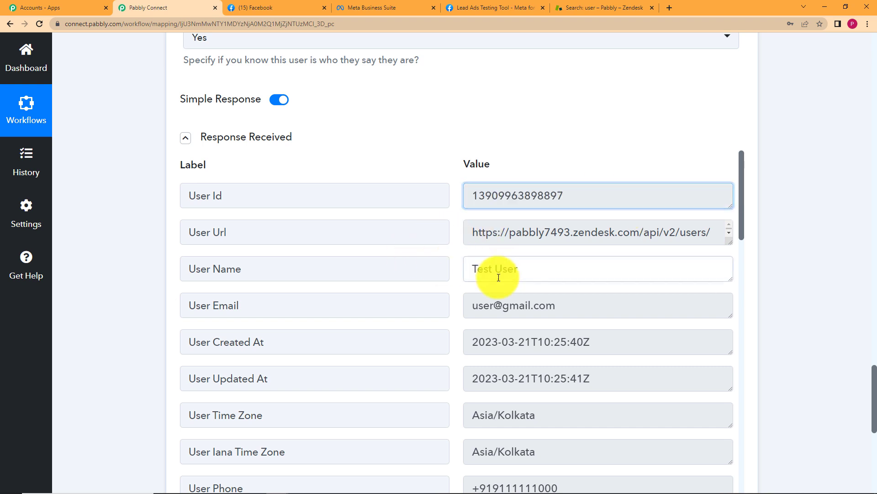
pyautogui.click(594, 312)
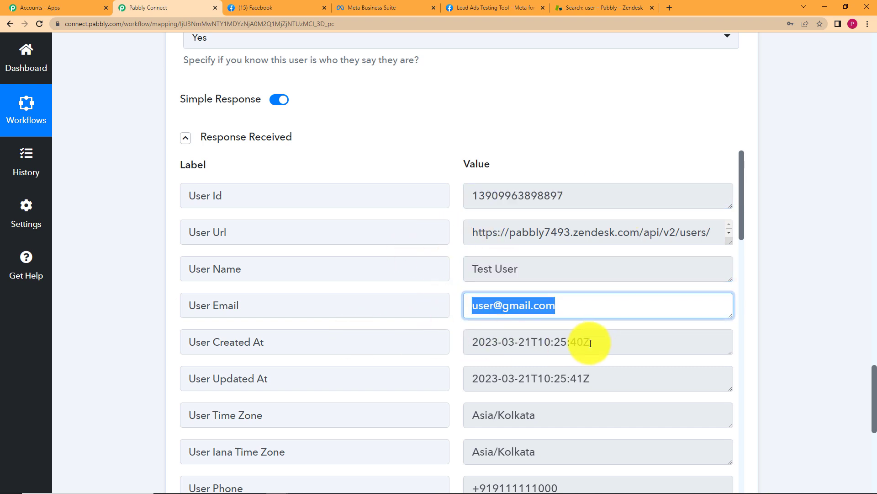
pyautogui.scroll(-3, 569, 356)
pyautogui.click(600, 372)
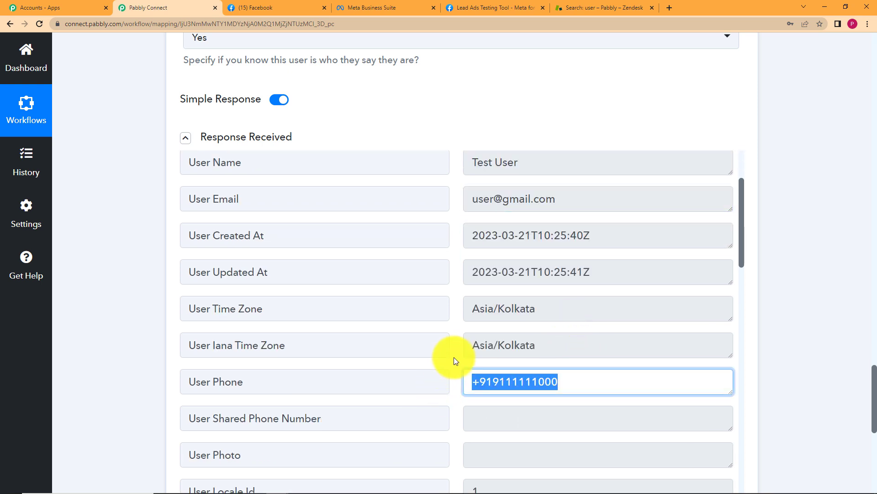
# Save the Zendesk Create User step and dismiss the data-saved confirmation
pyautogui.scroll(-9, 455, 356)
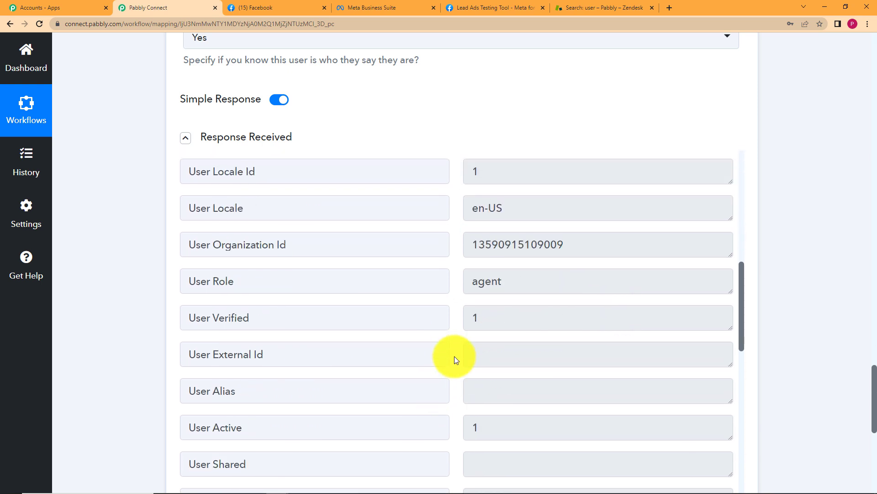
pyautogui.scroll(-9, 454, 356)
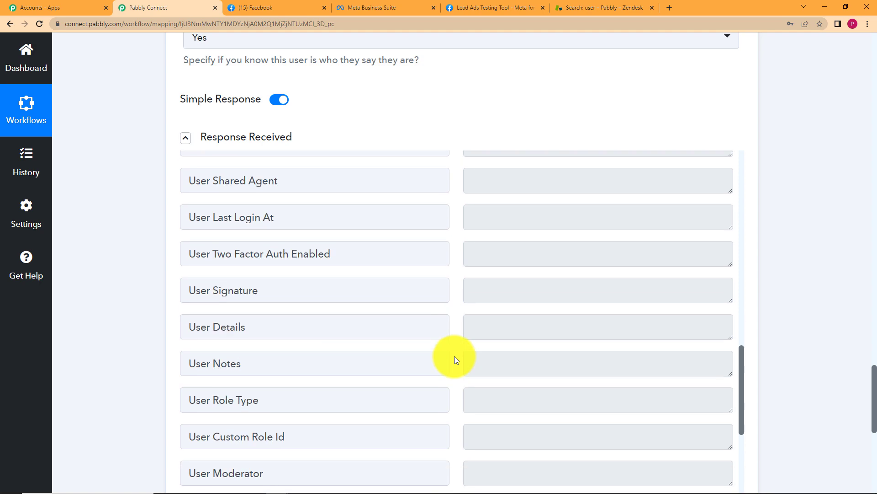
pyautogui.scroll(-7, 454, 355)
pyautogui.scroll(-7, 117, 376)
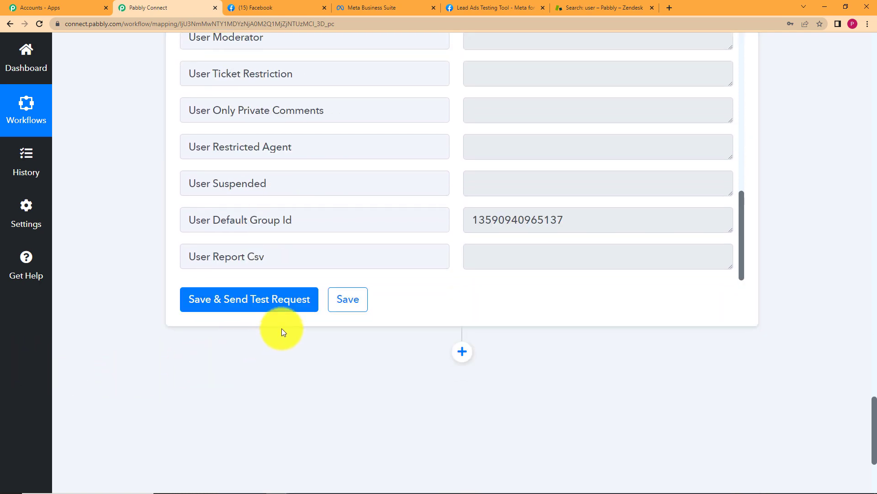
pyautogui.click(340, 300)
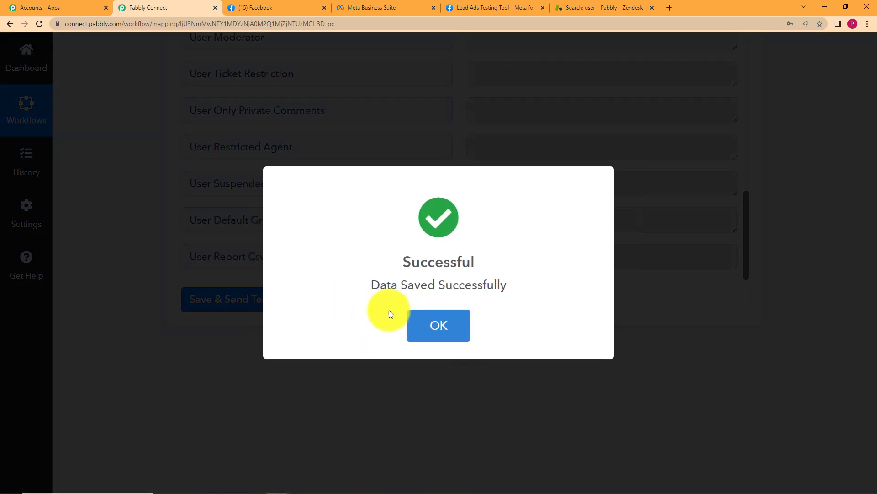
pyautogui.click(441, 328)
pyautogui.click(588, 4)
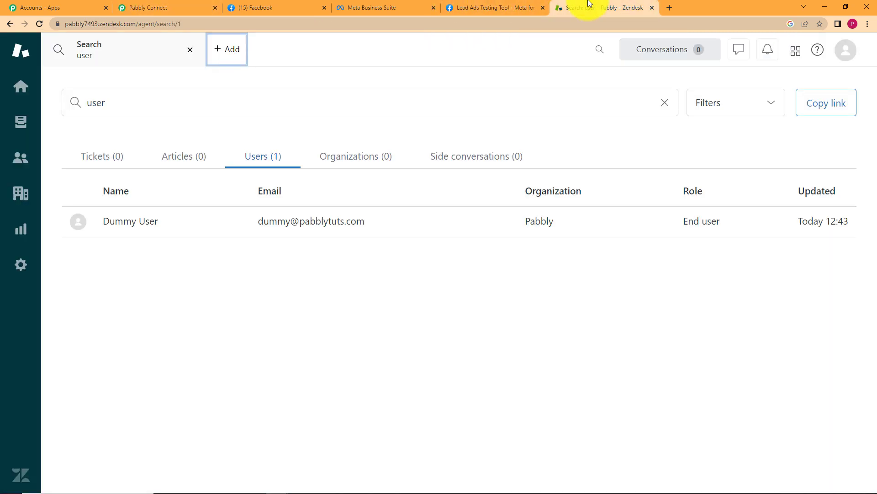
pyautogui.click(40, 23)
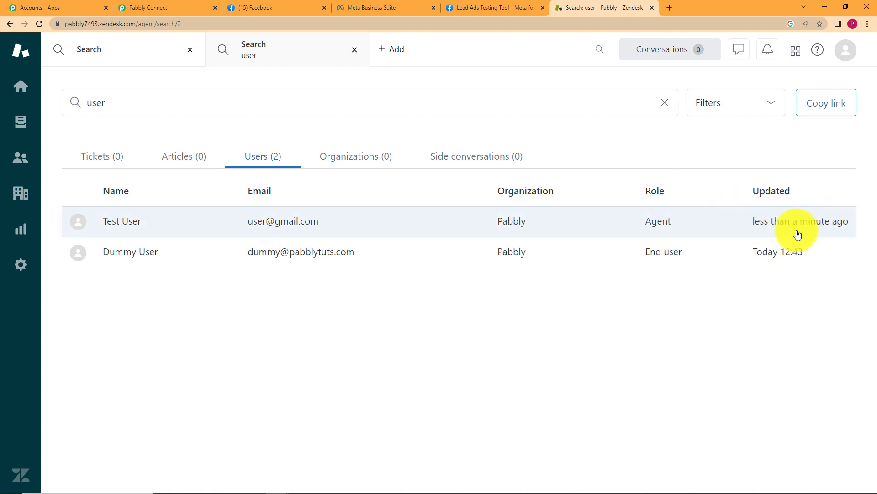
pyautogui.click(735, 227)
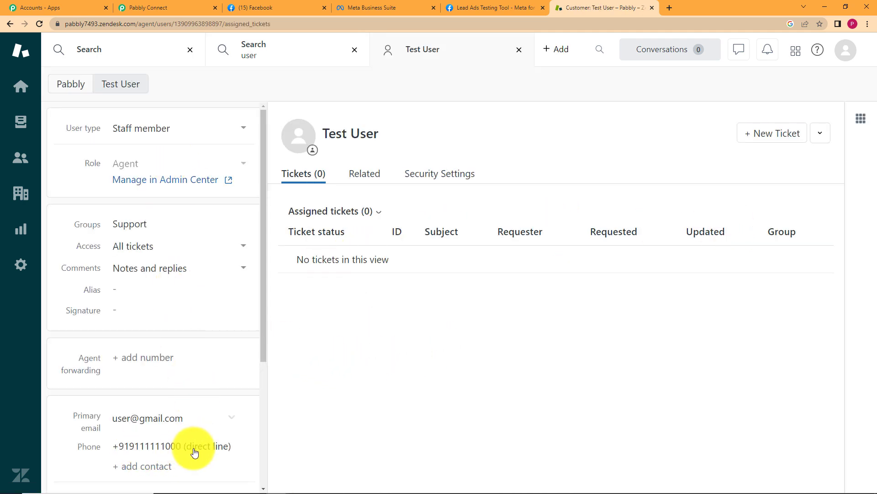
pyautogui.click(187, 8)
pyautogui.scroll(20, 152, 293)
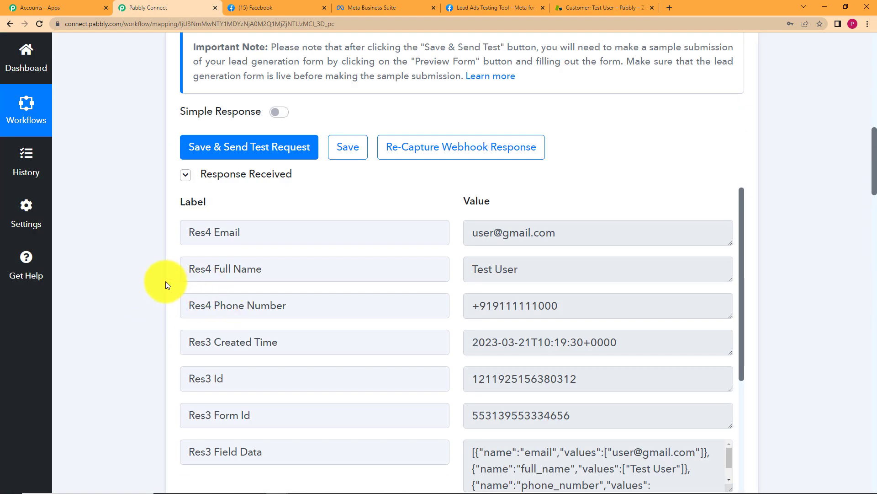
# Collapse the Zendesk step and re-expand the Facebook Lead Ads trigger to view its Response Received data
pyautogui.scroll(-9, 157, 280)
pyautogui.click(354, 317)
pyautogui.scroll(15, 118, 259)
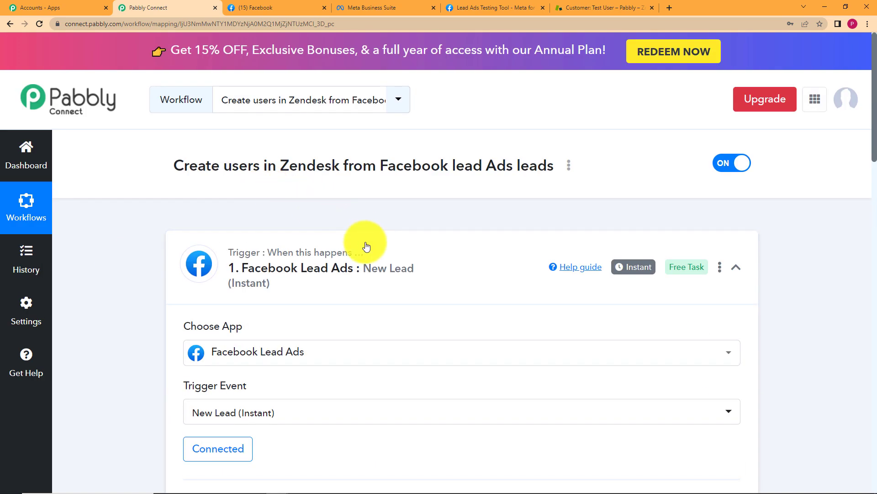
pyautogui.click(366, 247)
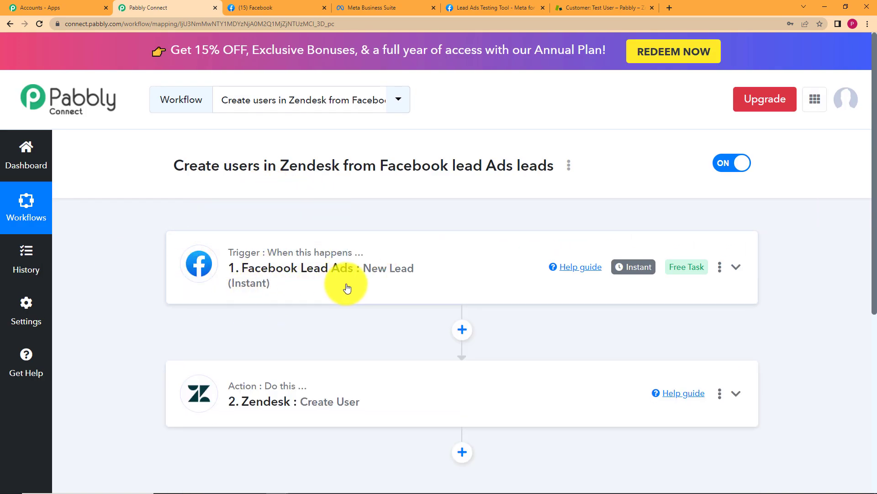
pyautogui.click(423, 265)
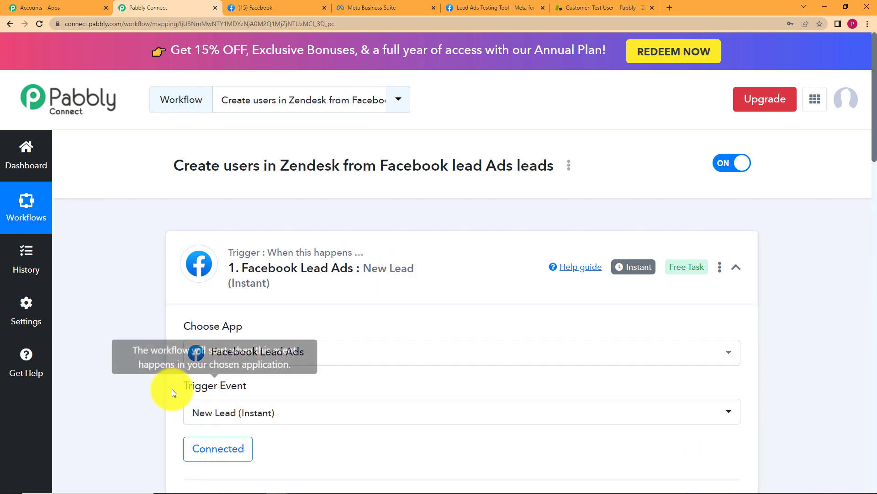
pyautogui.scroll(-5, 158, 369)
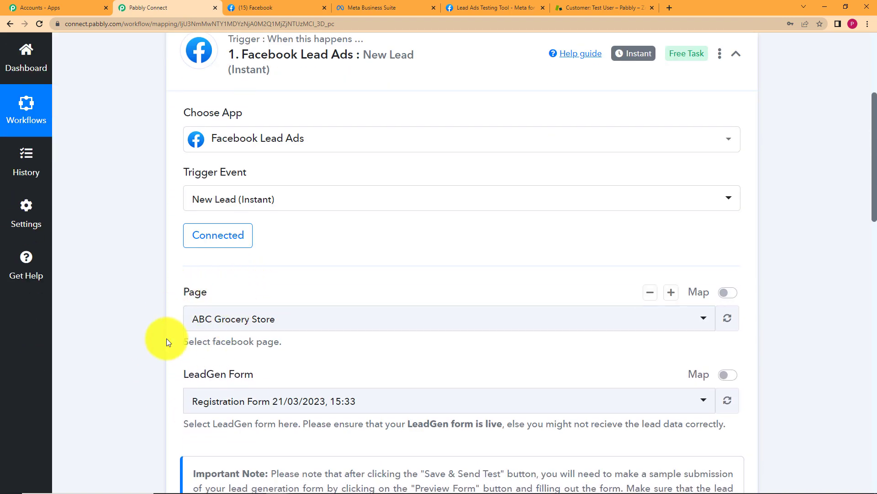
pyautogui.scroll(-5, 141, 366)
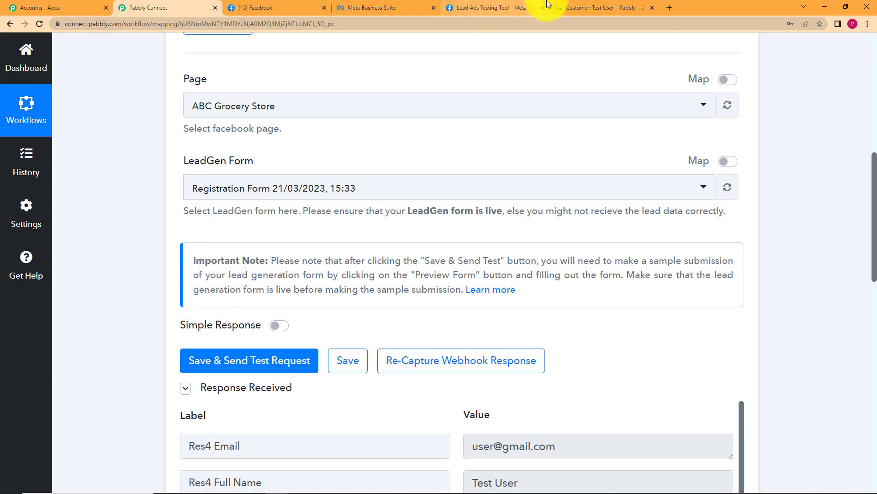
# Cancel the Thanks dialog in the Lead Ads Testing Tool and return to the Pabbly Connect workflow
pyautogui.click(381, 5)
pyautogui.click(466, 6)
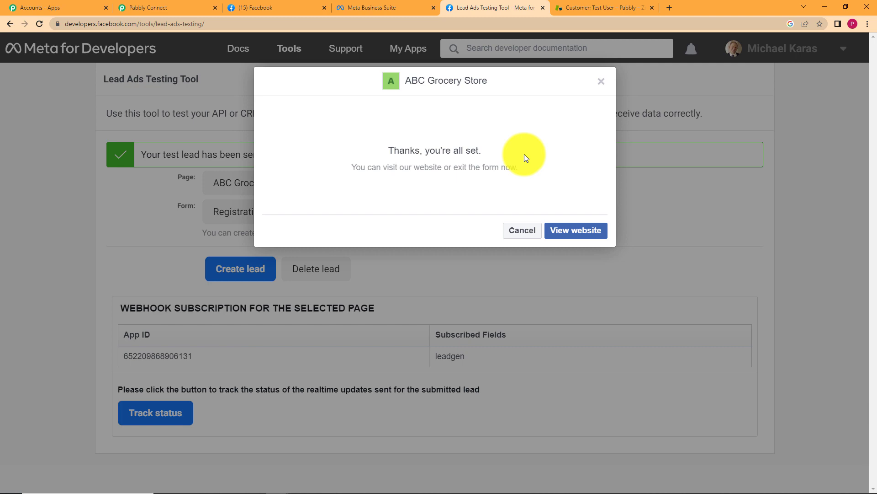
pyautogui.click(531, 231)
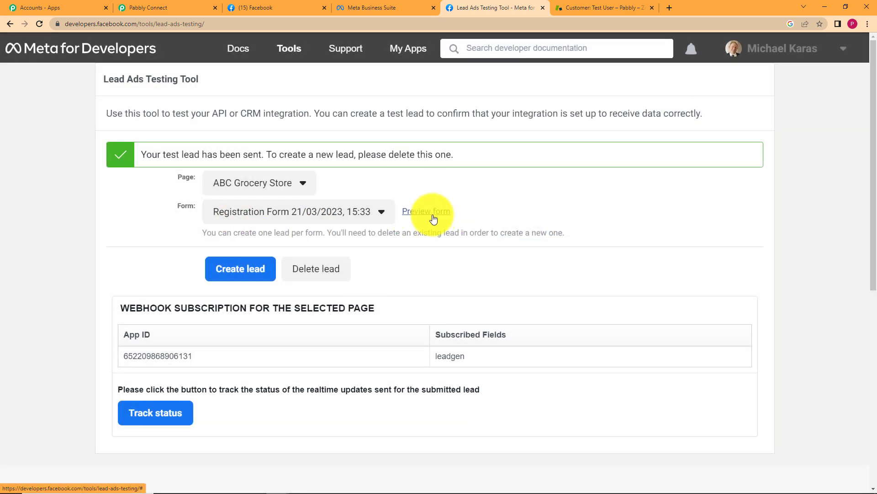
pyautogui.click(155, 7)
pyautogui.scroll(-5, 153, 366)
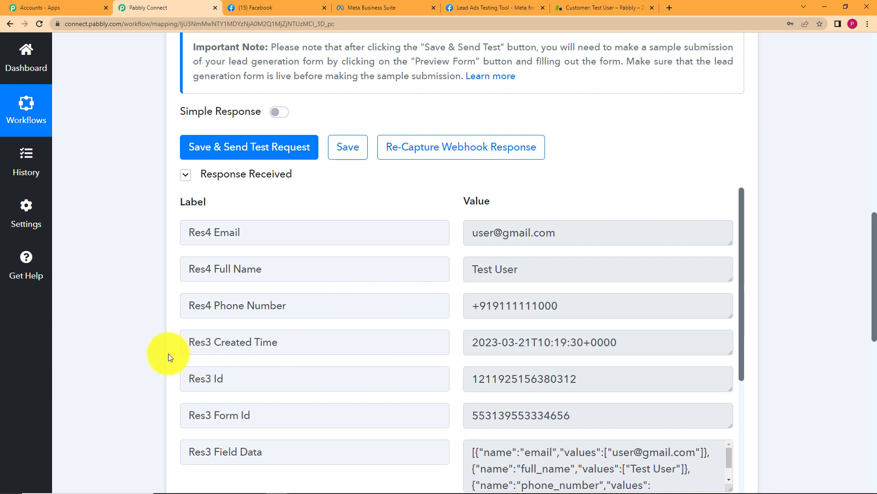
# Expand Zendesk : Create User and scroll past mapped Name, Email, Phone, Role Agent, Organization Pabbly
pyautogui.scroll(-2, 168, 352)
pyautogui.scroll(-5, 165, 253)
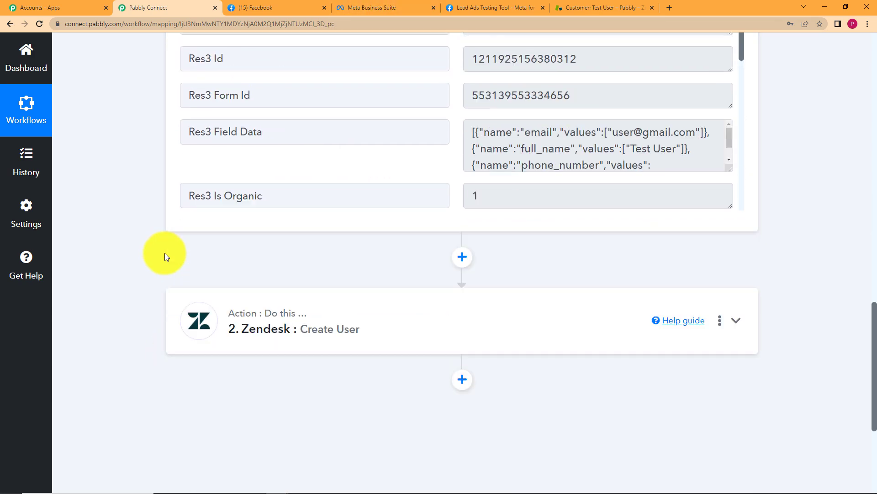
pyautogui.scroll(-2, 164, 253)
pyautogui.click(320, 187)
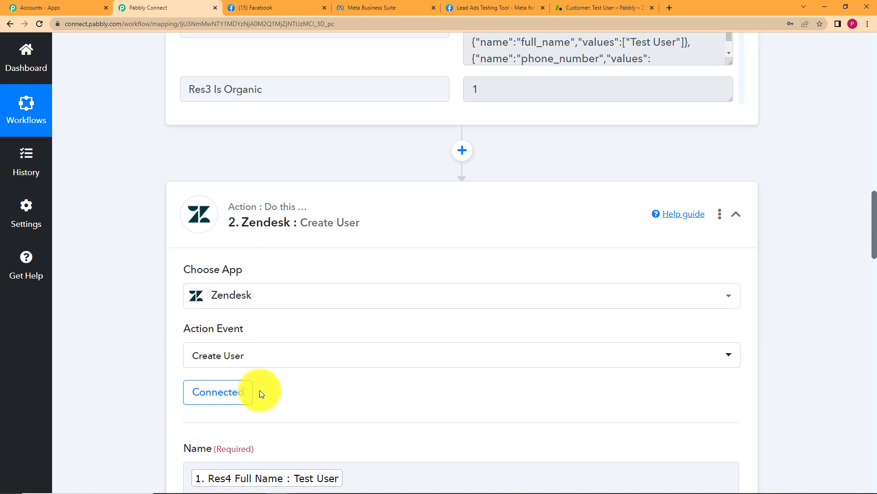
pyautogui.scroll(-5, 136, 353)
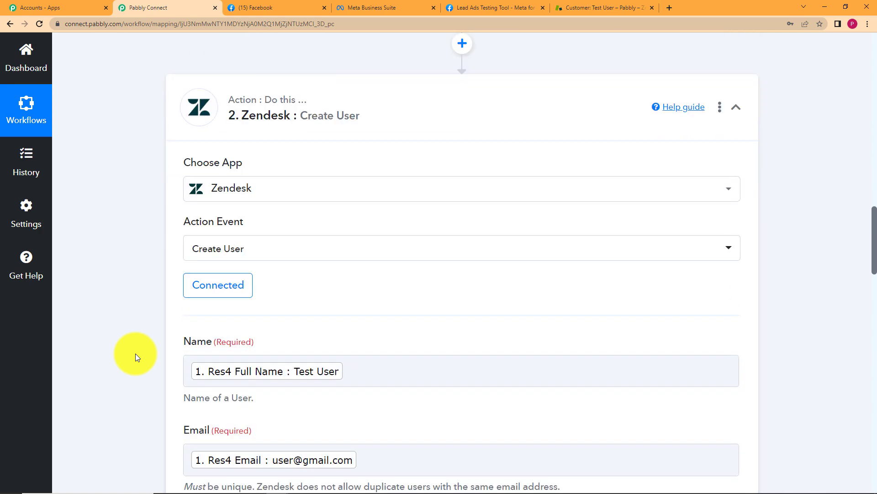
pyautogui.scroll(-10, 158, 393)
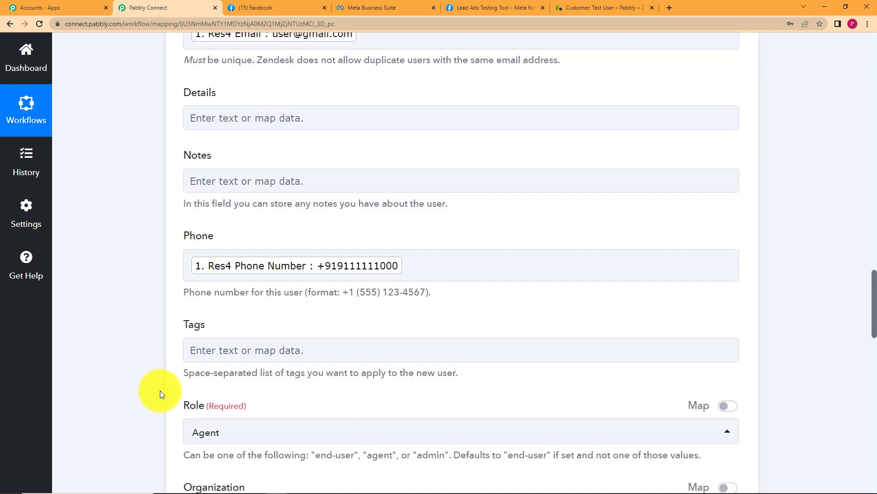
pyautogui.scroll(-5, 161, 391)
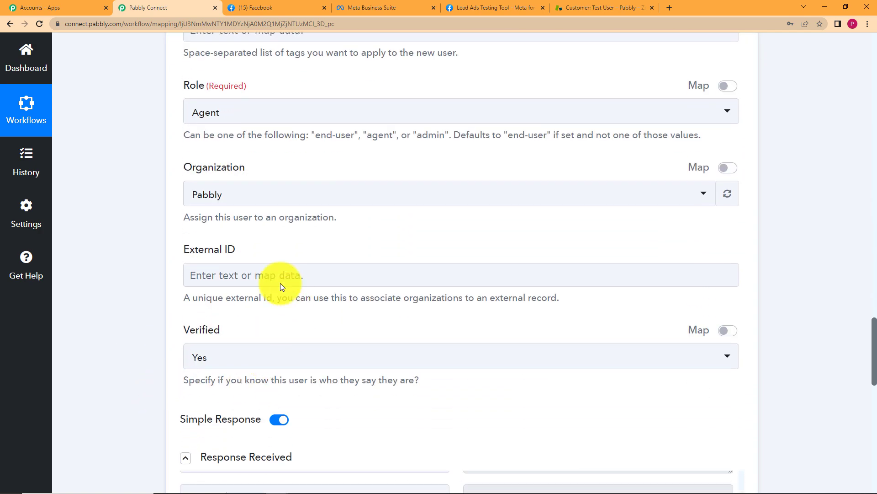
pyautogui.scroll(-5, 118, 392)
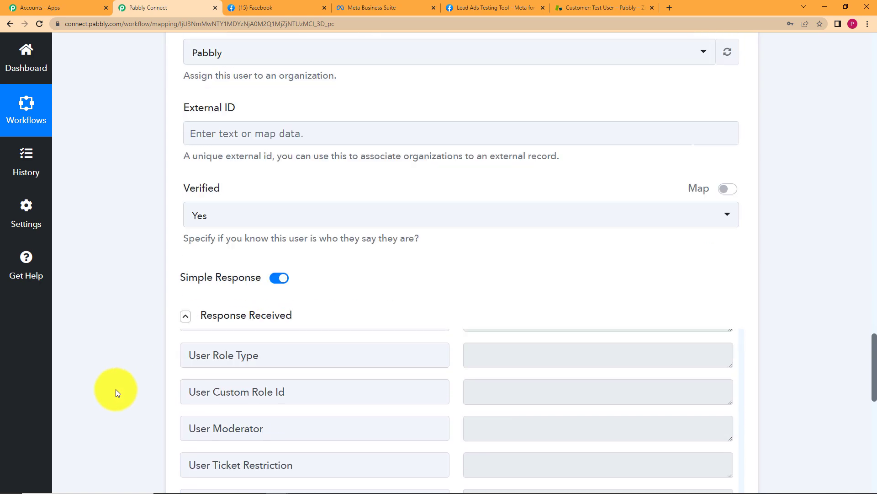
pyautogui.scroll(-5, 163, 385)
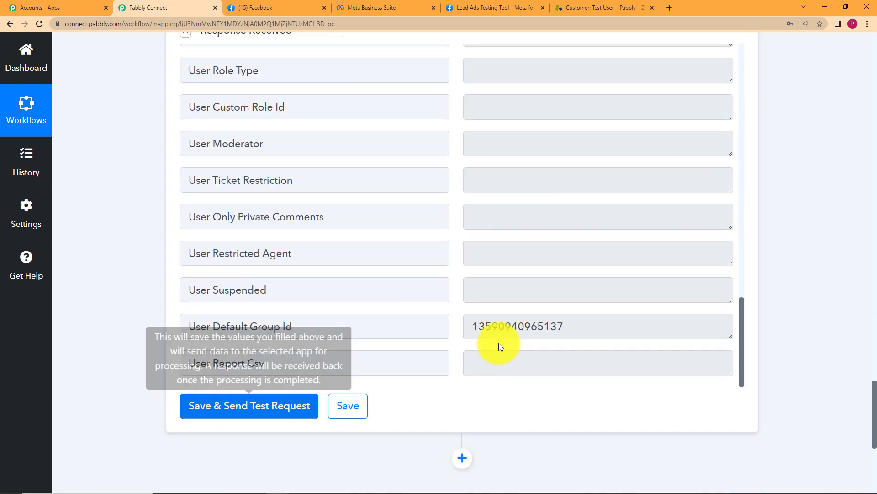
pyautogui.click(571, 8)
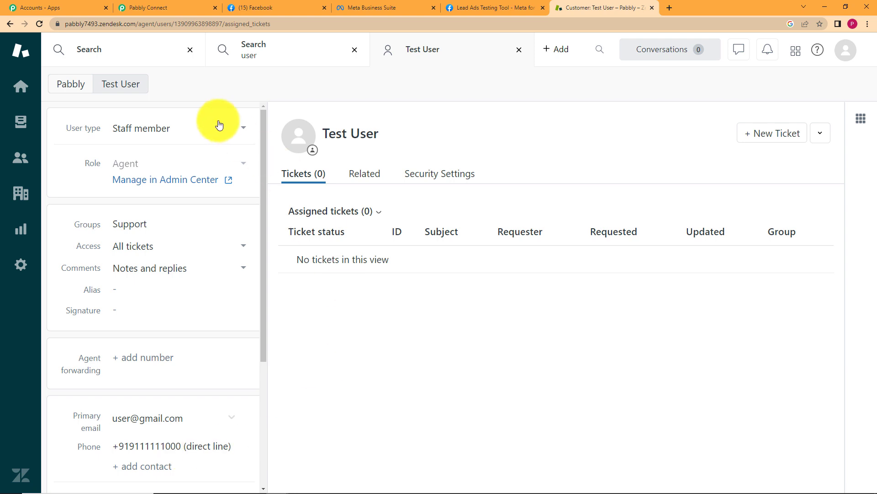
pyautogui.click(199, 5)
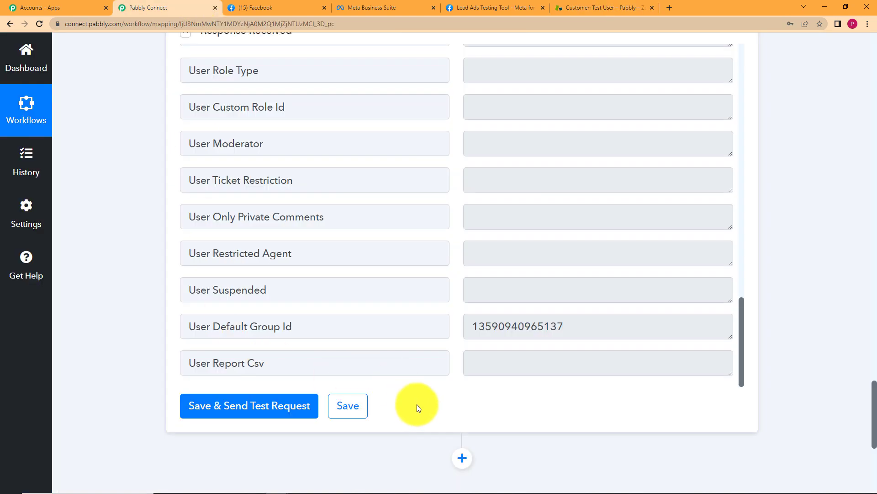